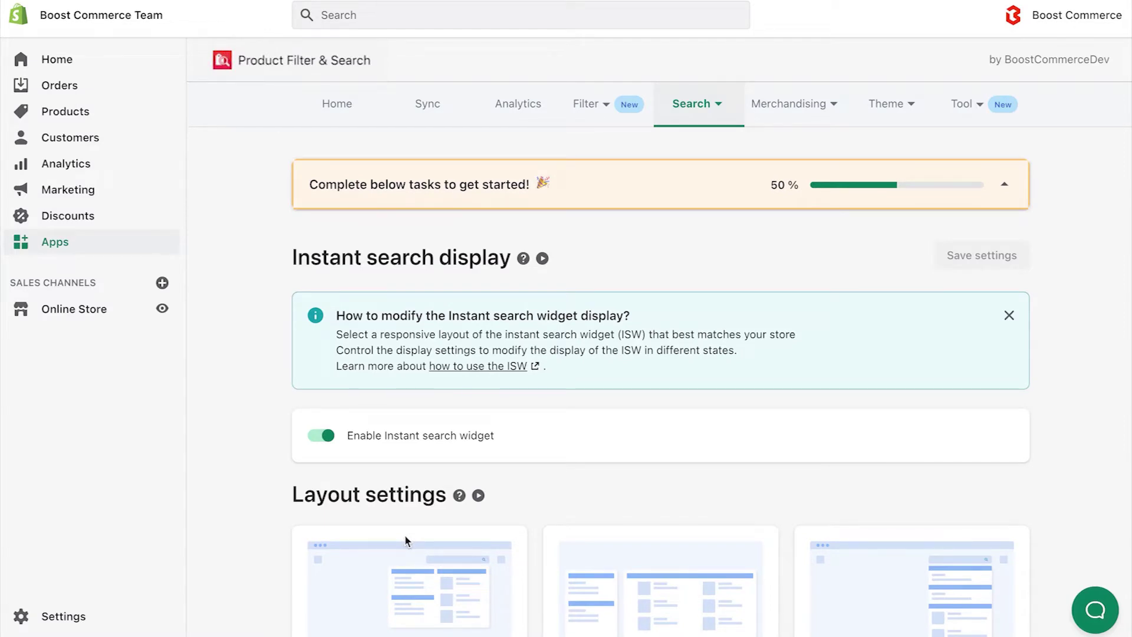
{"action": "left_click", "coordinate": [696, 104]}
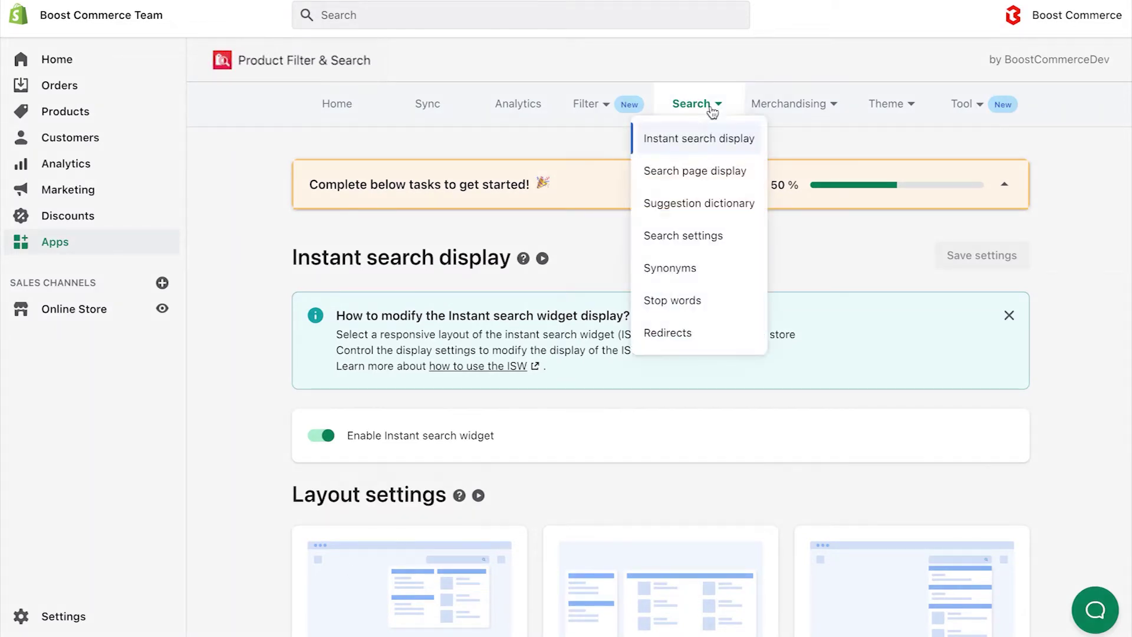
{"action": "left_click", "coordinate": [706, 148]}
{"action": "scroll", "coordinate": [819, 251], "scroll_direction": "down", "scroll_amount": 5}
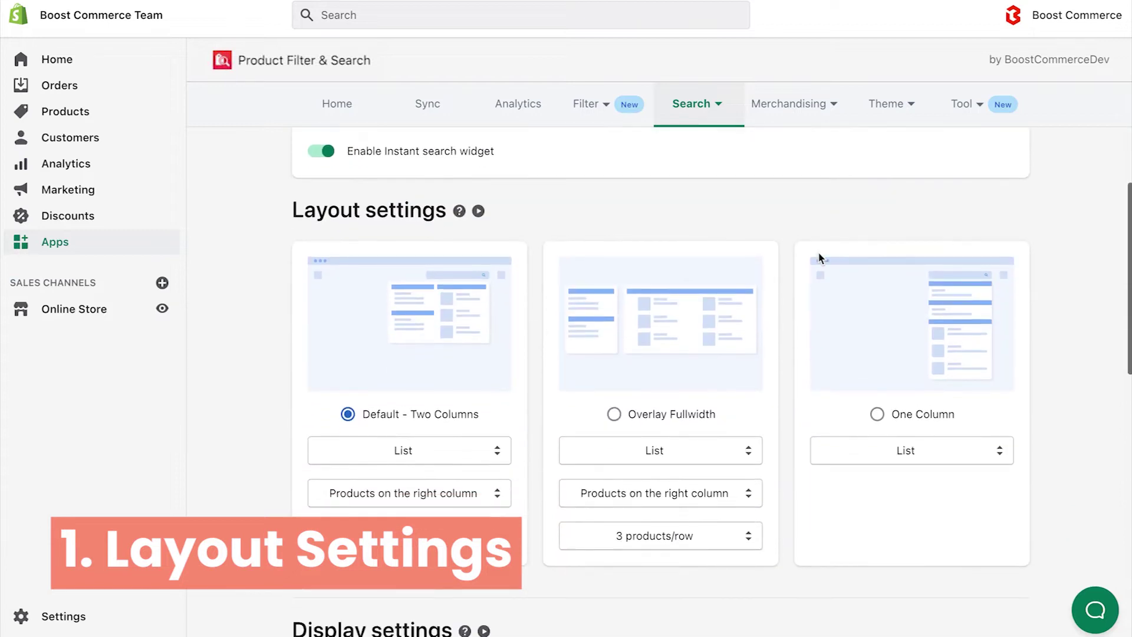
{"action": "scroll", "coordinate": [820, 258], "scroll_direction": "up", "scroll_amount": 1}
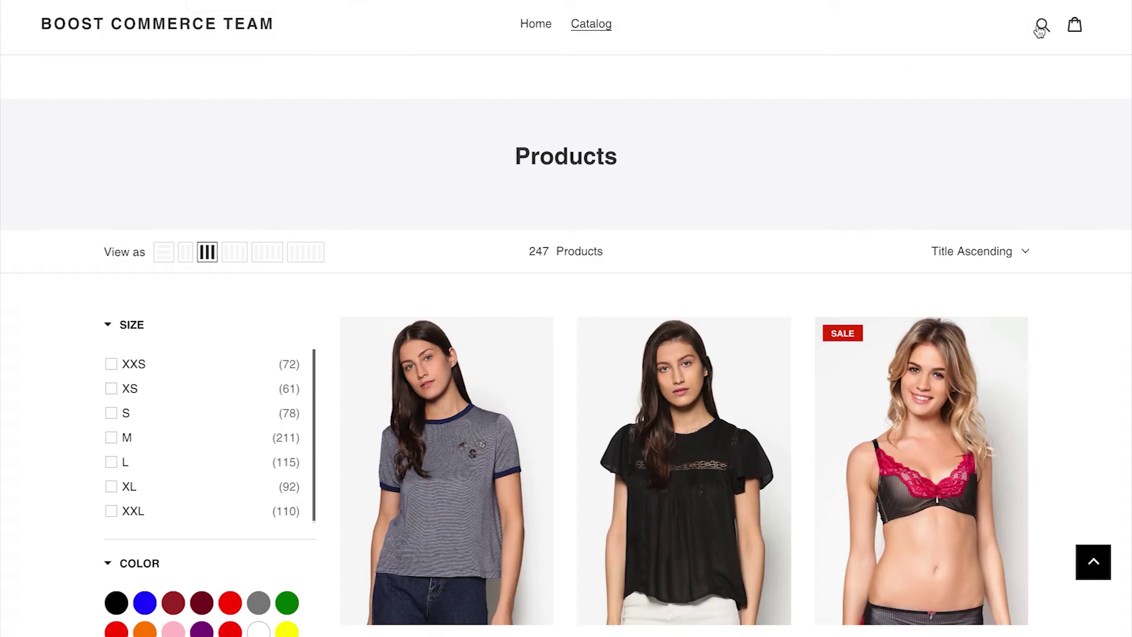
Search the storefront for 'dress' to see the current two-column dropdown results.
{"action": "left_click", "coordinate": [1043, 25]}
{"action": "type", "text": "dress"}
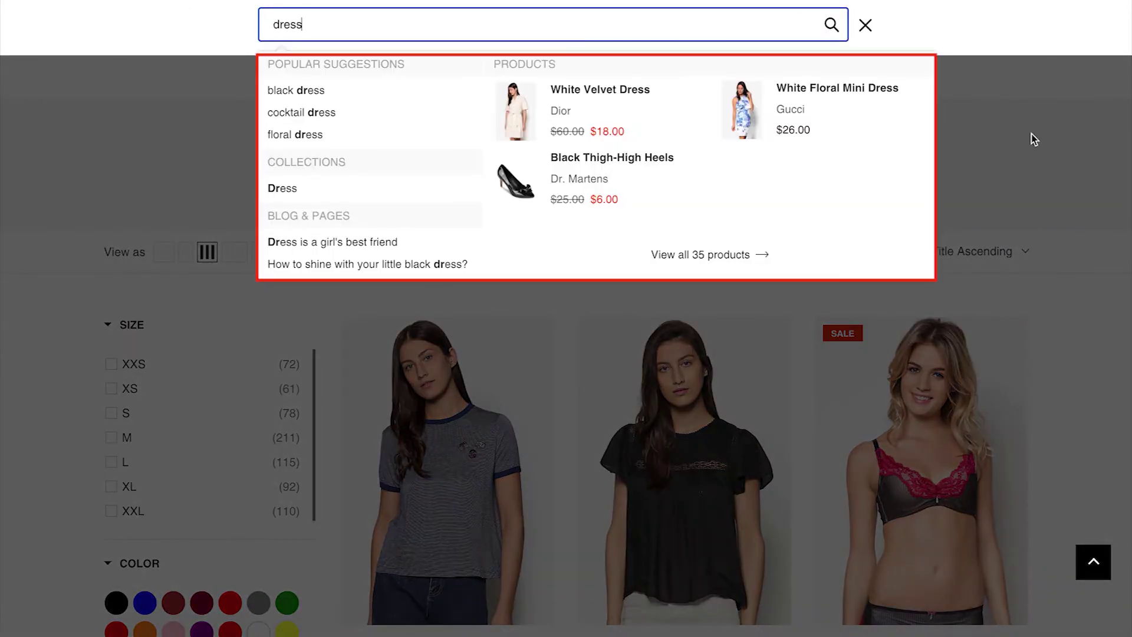
{"action": "left_click", "coordinate": [1031, 140]}
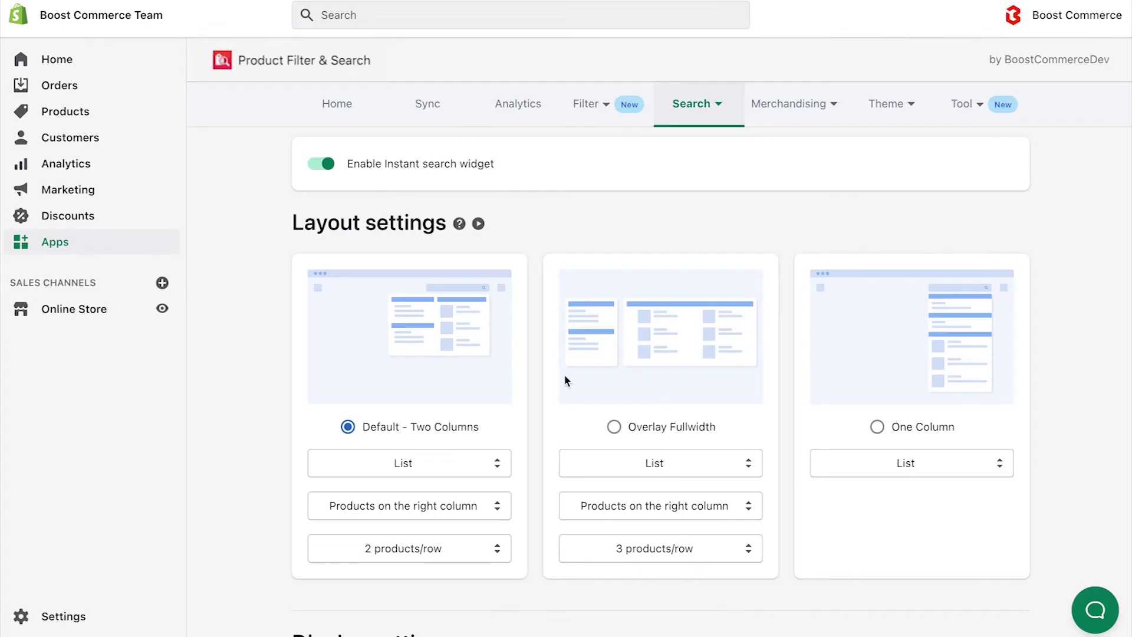
Switch the instant search layout to Overlay Fullwidth, save, and search 'dress' again.
{"action": "left_click", "coordinate": [614, 426]}
{"action": "scroll", "coordinate": [773, 411], "scroll_direction": "down", "scroll_amount": 15}
{"action": "left_click", "coordinate": [986, 441]}
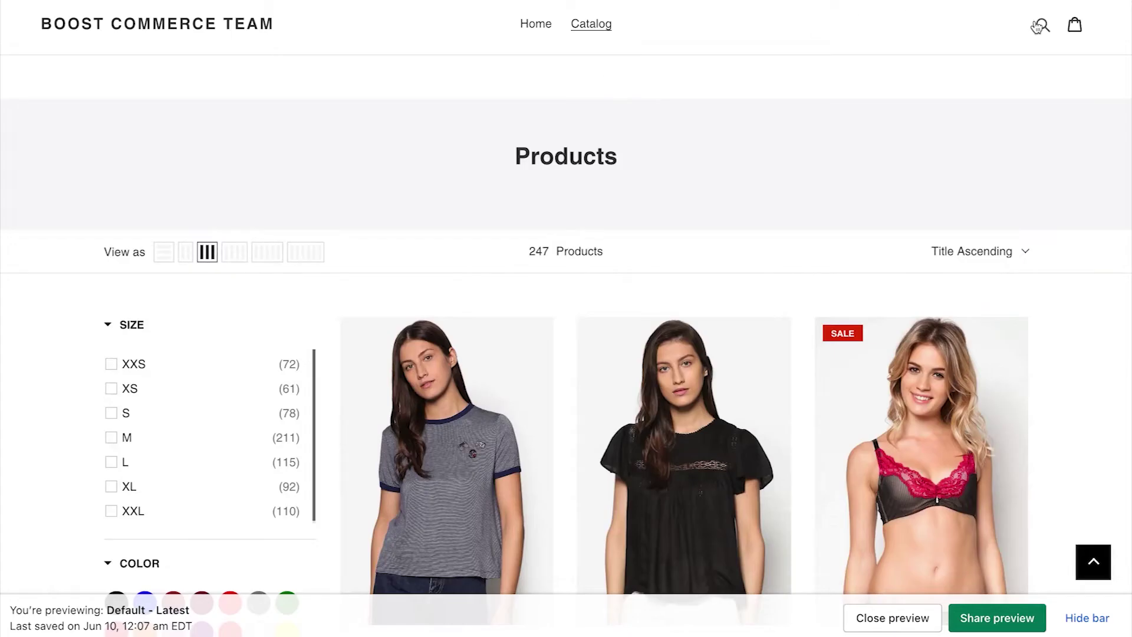
{"action": "left_click", "coordinate": [1040, 23]}
{"action": "type", "text": "dress"}
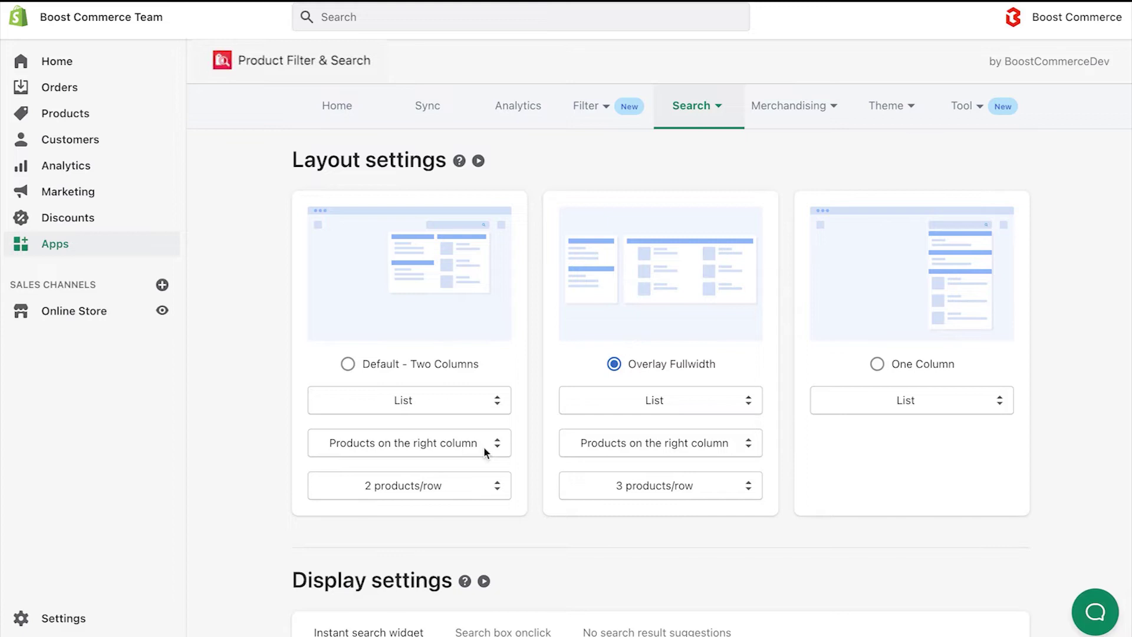
{"action": "left_click", "coordinate": [745, 401]}
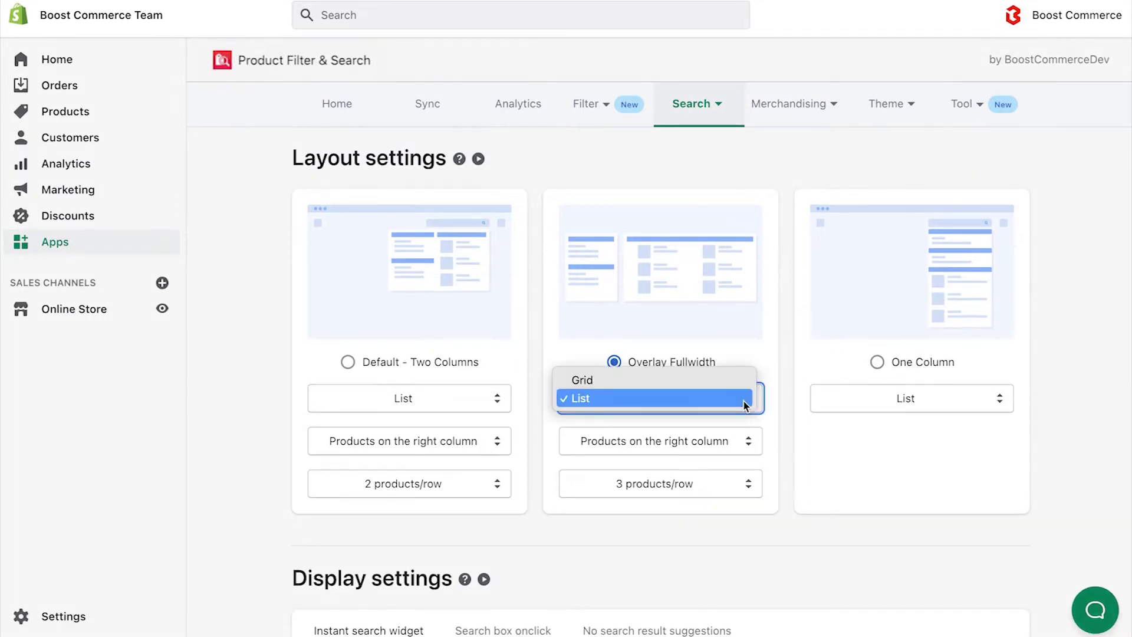
{"action": "left_click", "coordinate": [731, 380]}
{"action": "left_click", "coordinate": [735, 399]}
{"action": "left_click", "coordinate": [710, 416]}
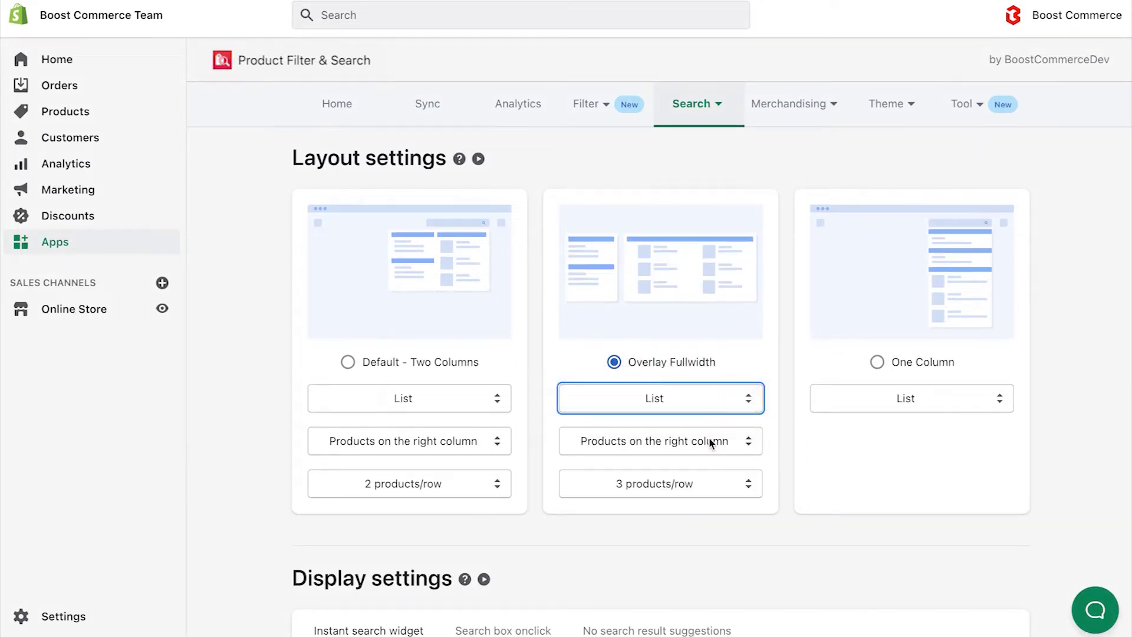
{"action": "left_click", "coordinate": [710, 440]}
{"action": "left_click", "coordinate": [732, 482]}
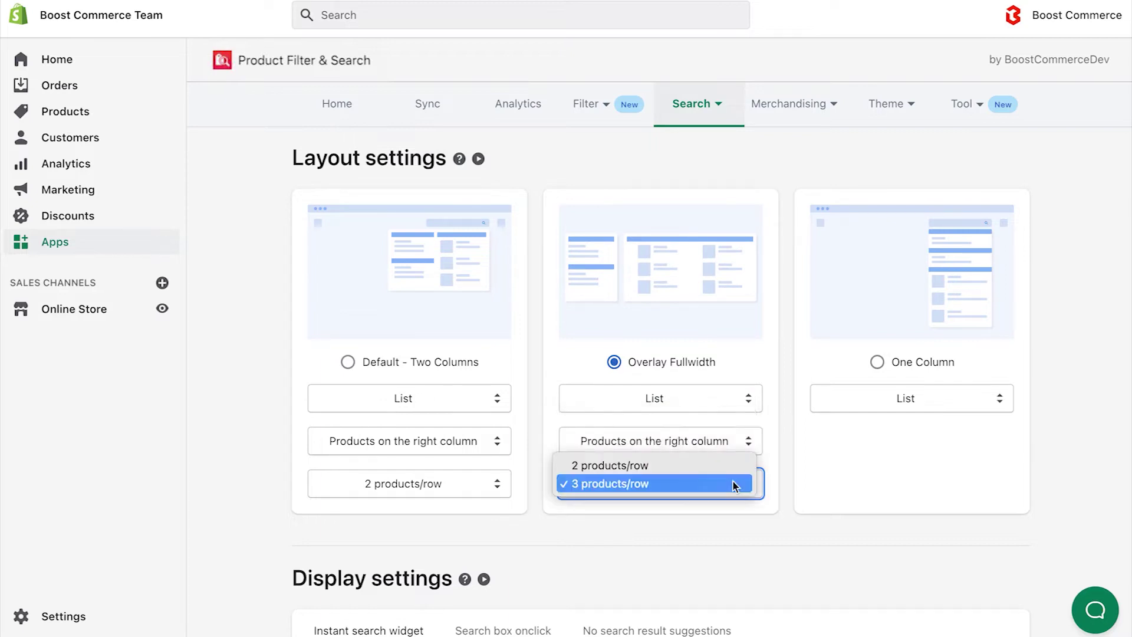
{"action": "left_click", "coordinate": [767, 525]}
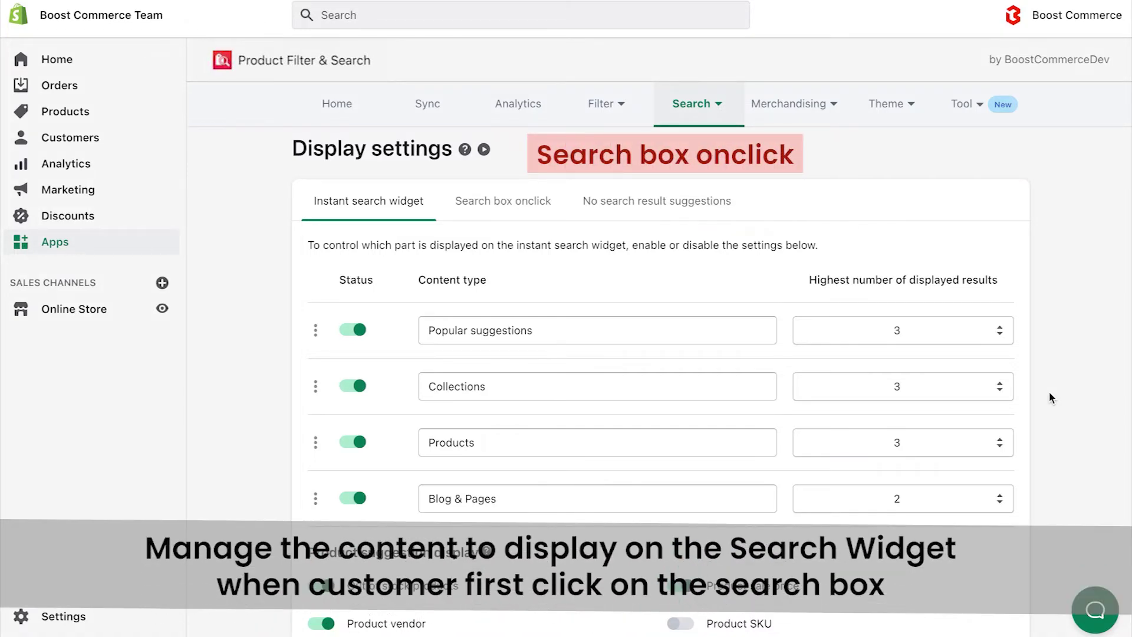
In Search box onclick, label recent searches 'History', cap them at 2 results, and save.
{"action": "left_click", "coordinate": [538, 210]}
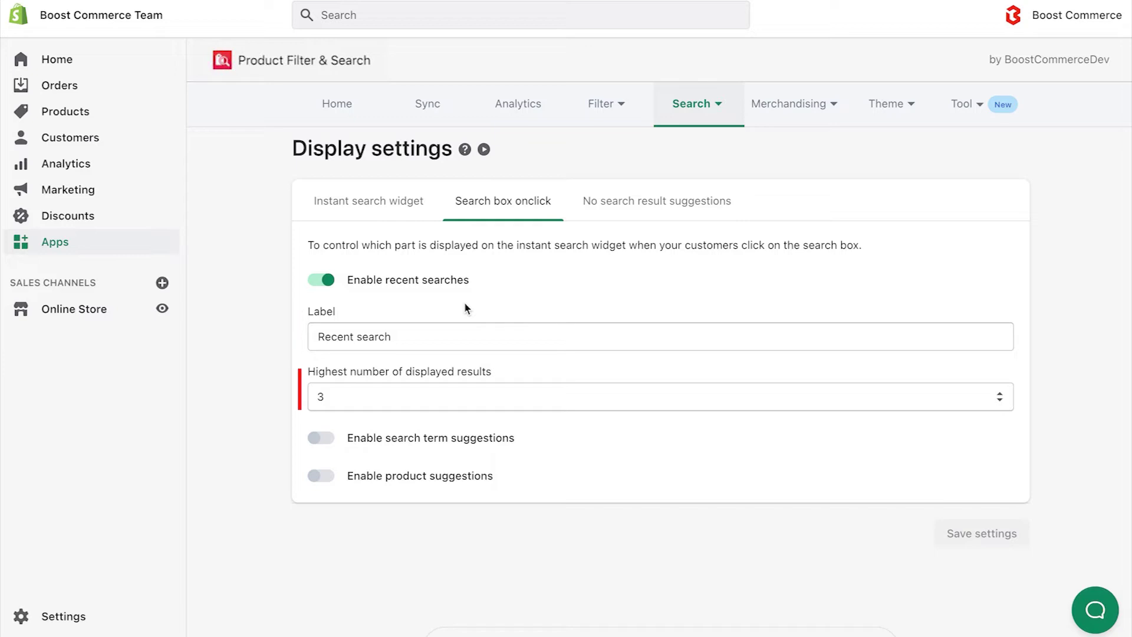
{"action": "triple_click", "coordinate": [455, 331]}
{"action": "type", "text": "History"}
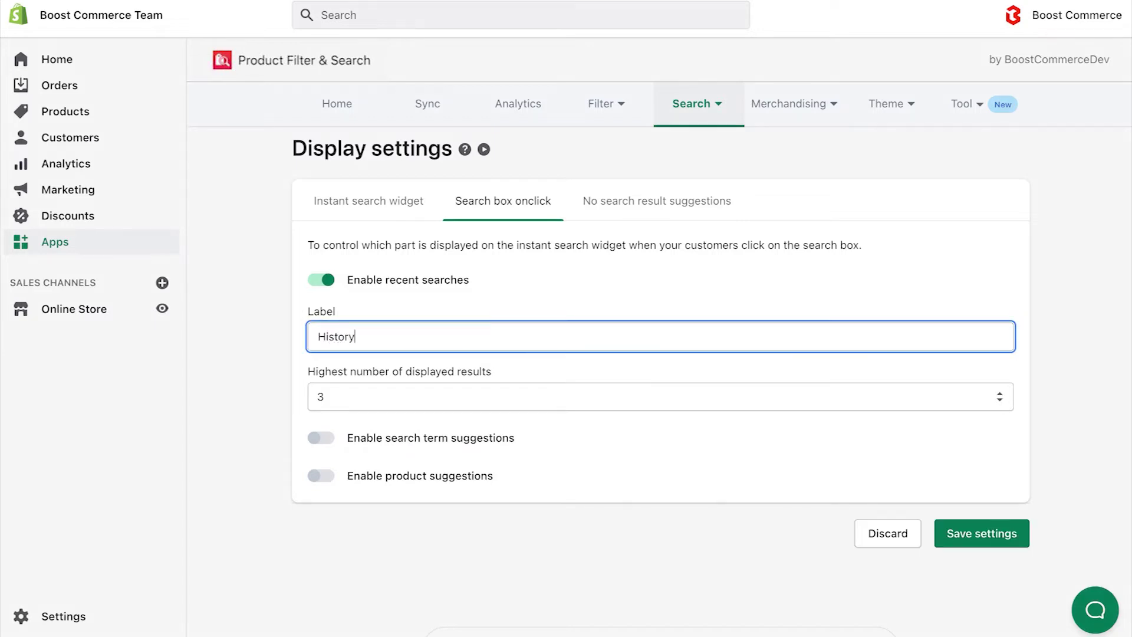
{"action": "left_click", "coordinate": [444, 395]}
{"action": "left_click", "coordinate": [443, 395]}
{"action": "left_click", "coordinate": [444, 395]}
{"action": "left_click", "coordinate": [392, 377]}
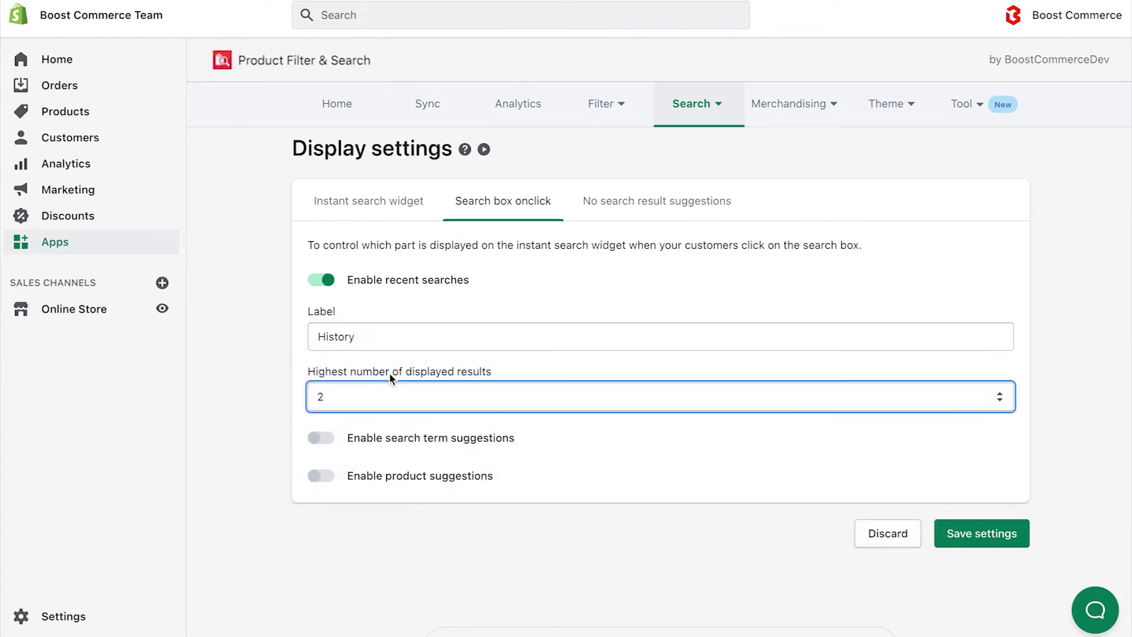
{"action": "left_click", "coordinate": [948, 532]}
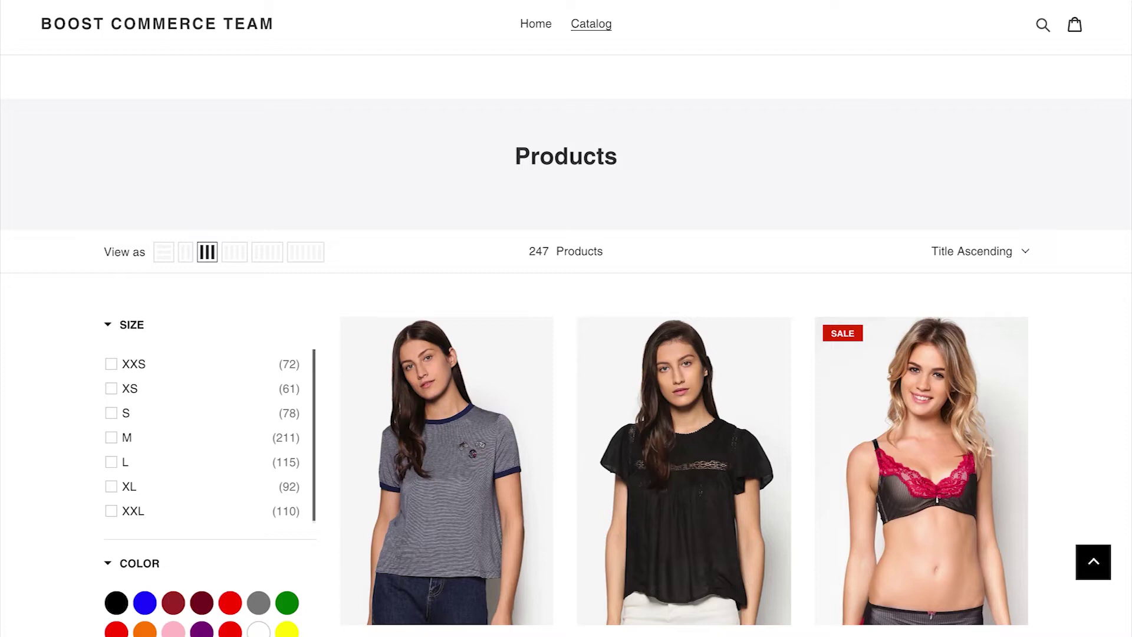
Open the storefront search field to check that History lists only jacket and hat.
{"action": "left_click", "coordinate": [1043, 27]}
{"action": "left_click", "coordinate": [719, 24]}
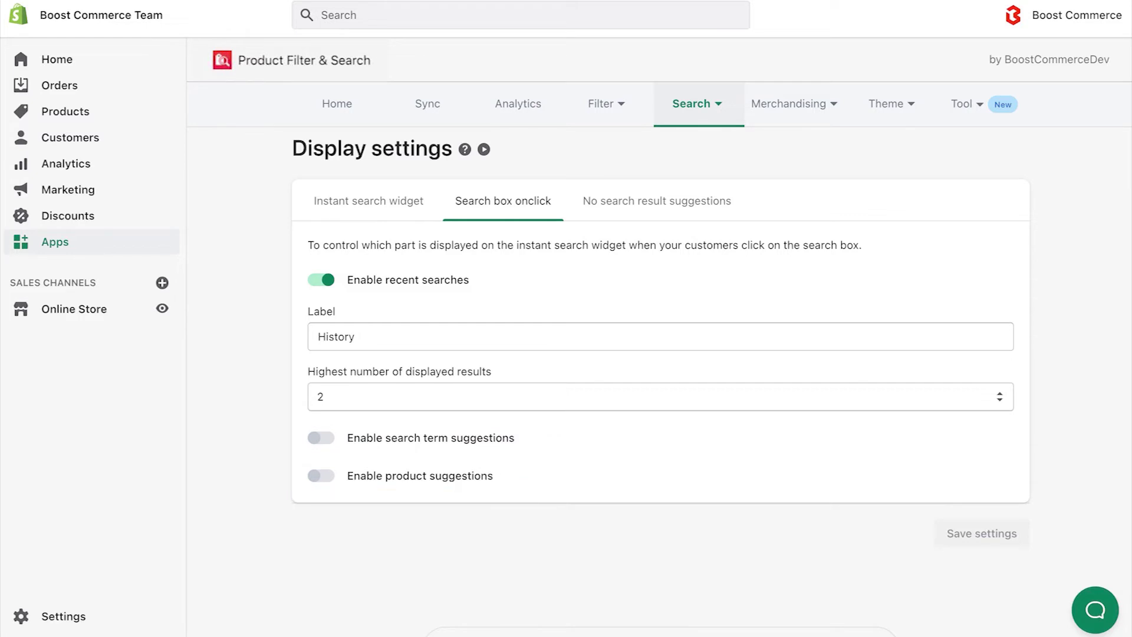
Enable search term suggestions, add 'mini dress' as a popular search term, and save.
{"action": "left_click", "coordinate": [321, 438]}
{"action": "scroll", "coordinate": [389, 472], "scroll_direction": "down", "scroll_amount": 2}
{"action": "left_click", "coordinate": [389, 503]}
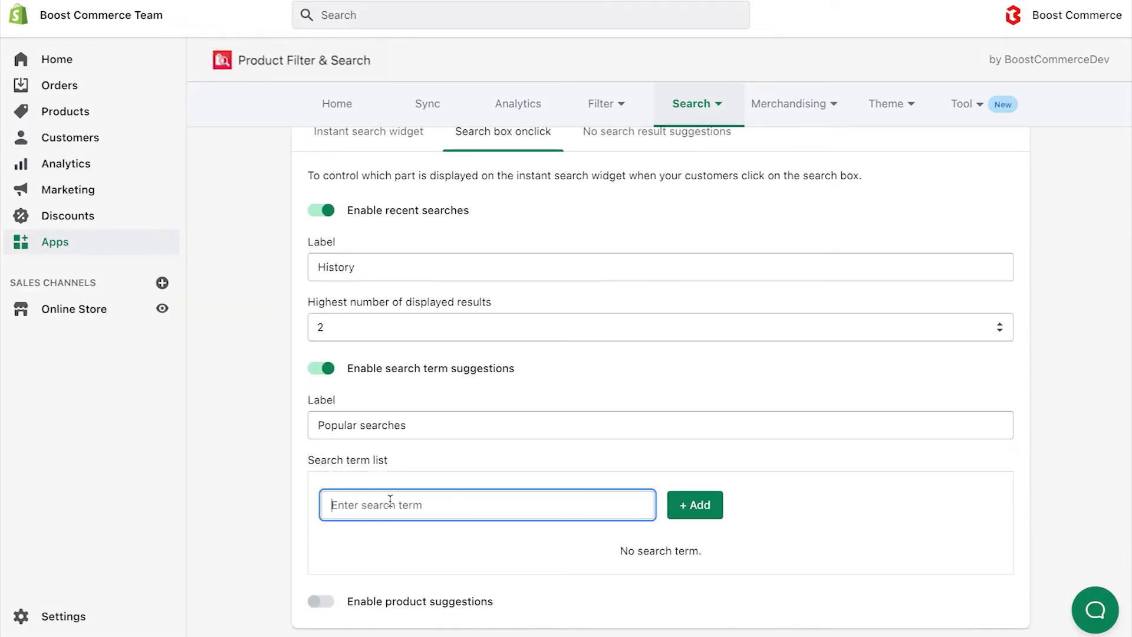
{"action": "type", "text": "mini dress"}
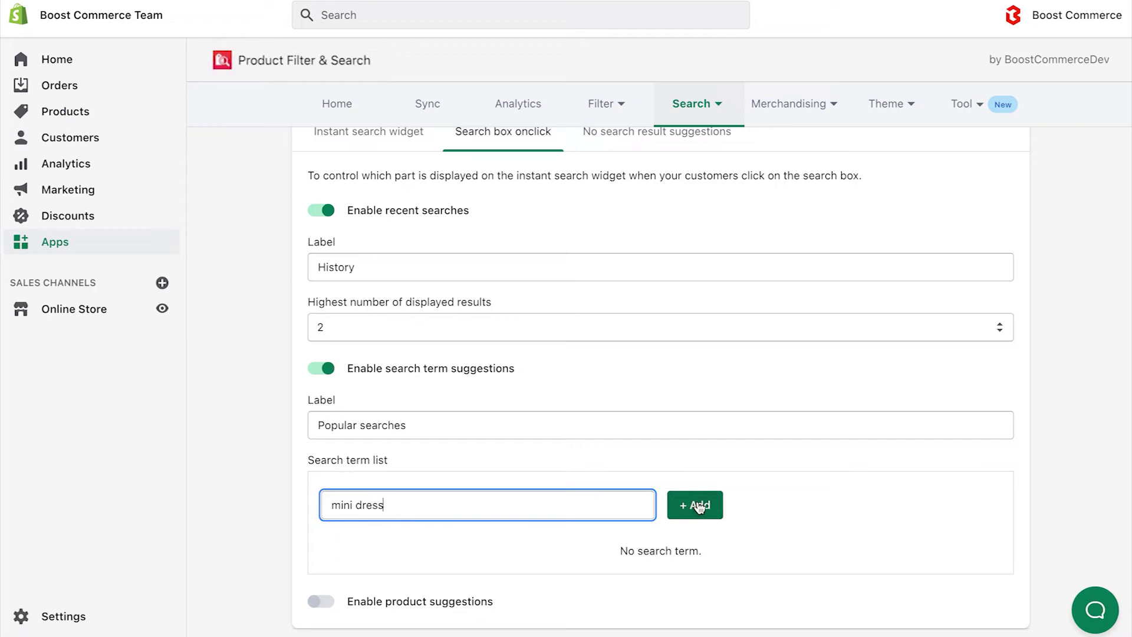
{"action": "left_click", "coordinate": [700, 506]}
{"action": "scroll", "coordinate": [816, 511], "scroll_direction": "down", "scroll_amount": 1}
{"action": "left_click", "coordinate": [981, 577]}
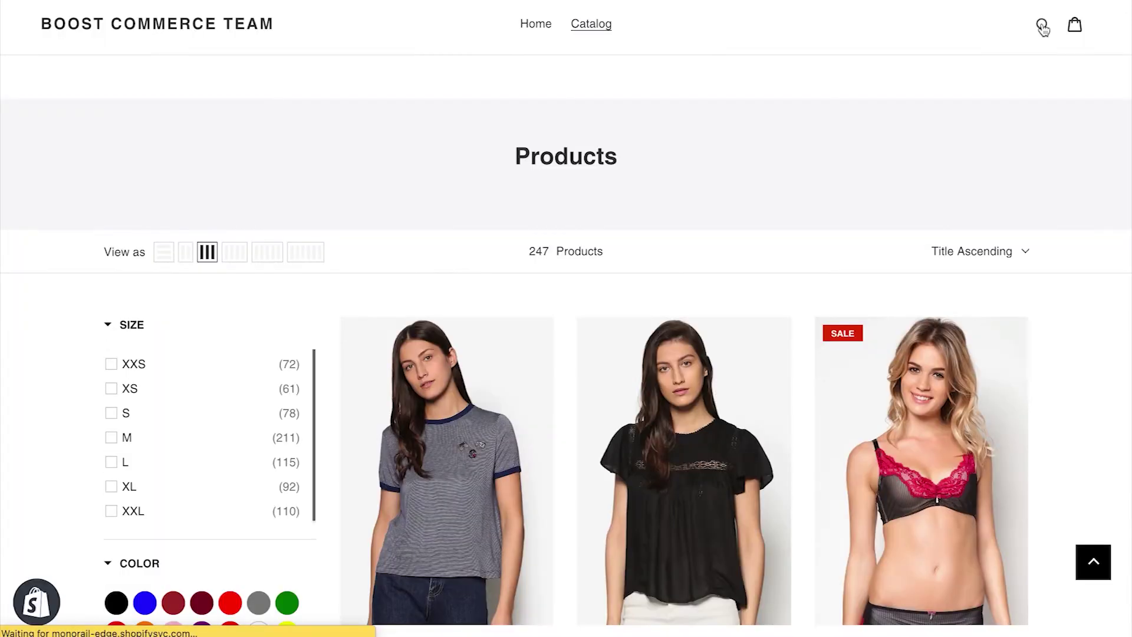
Open the storefront search to check 'mini dress' under Popular searches below History.
{"action": "left_click", "coordinate": [1038, 24]}
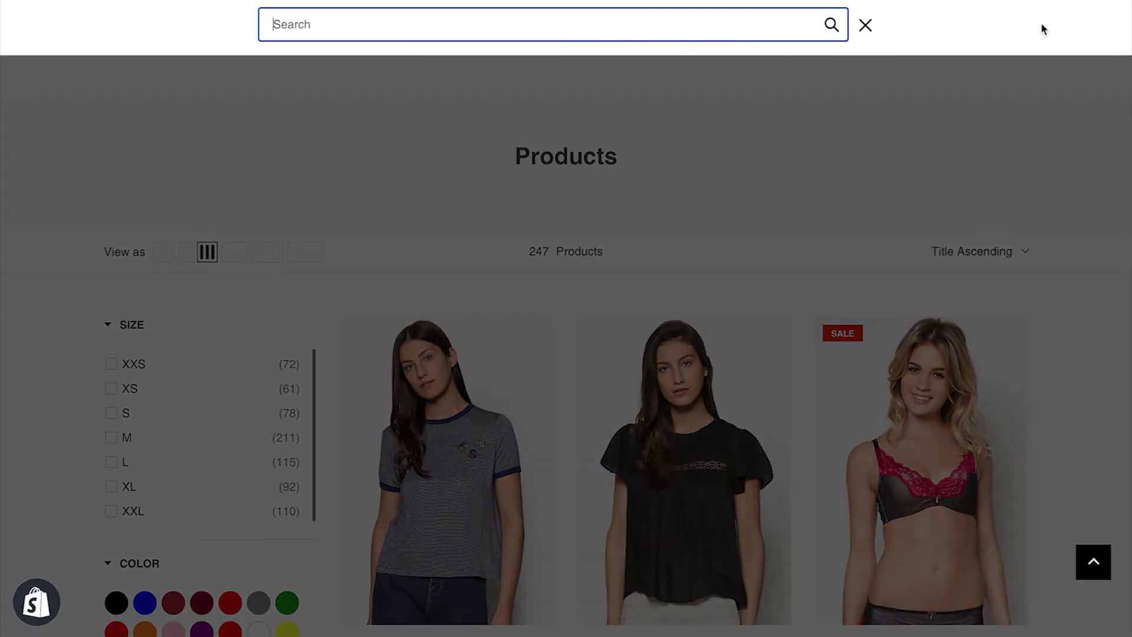
{"action": "left_click", "coordinate": [667, 25]}
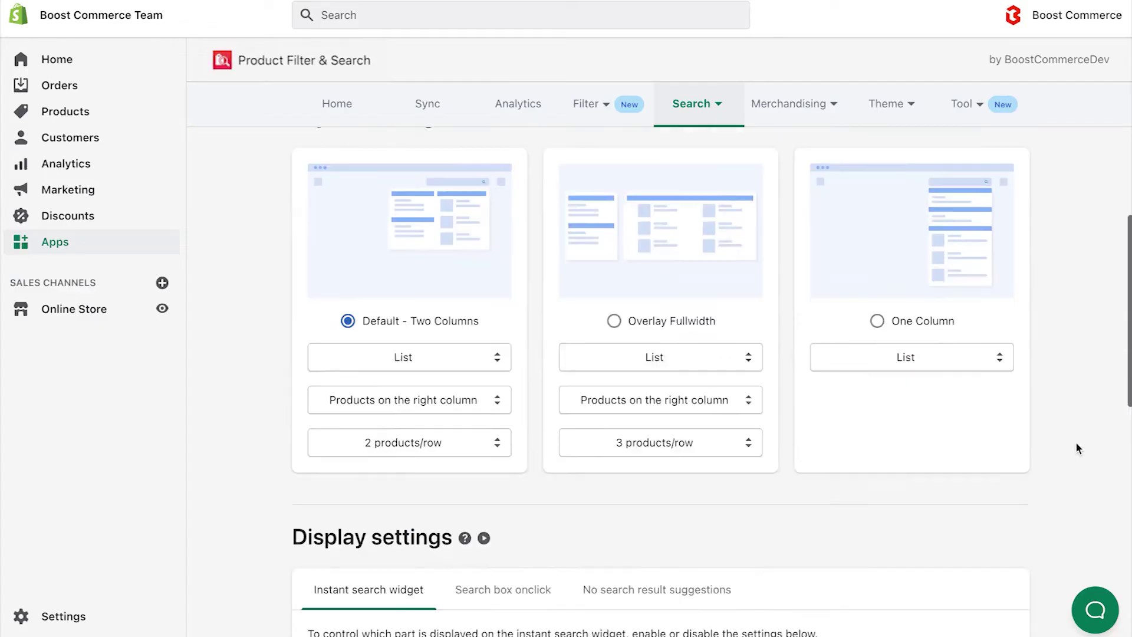
{"action": "scroll", "coordinate": [1076, 442], "scroll_direction": "down", "scroll_amount": 6}
{"action": "scroll", "coordinate": [1077, 443], "scroll_direction": "down", "scroll_amount": 2}
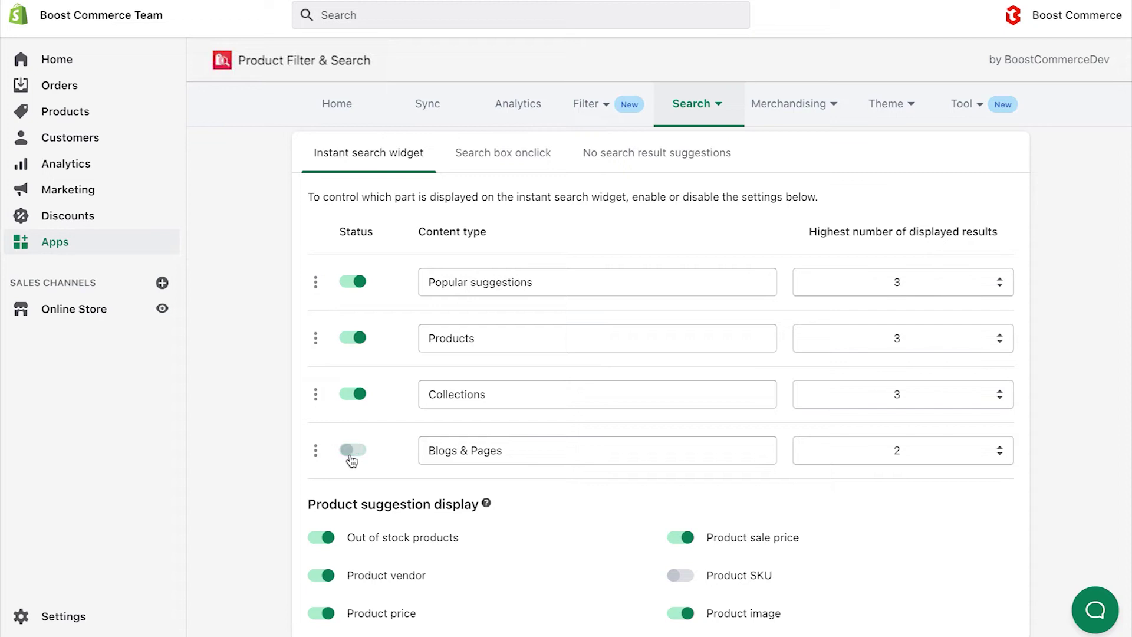
Rename the Blogs & Pages label to 'Pages' and move Collections above Products.
{"action": "left_click_drag", "start_coordinate": [472, 451], "coordinate": [430, 451]}
{"action": "key", "text": "BackSpace"}
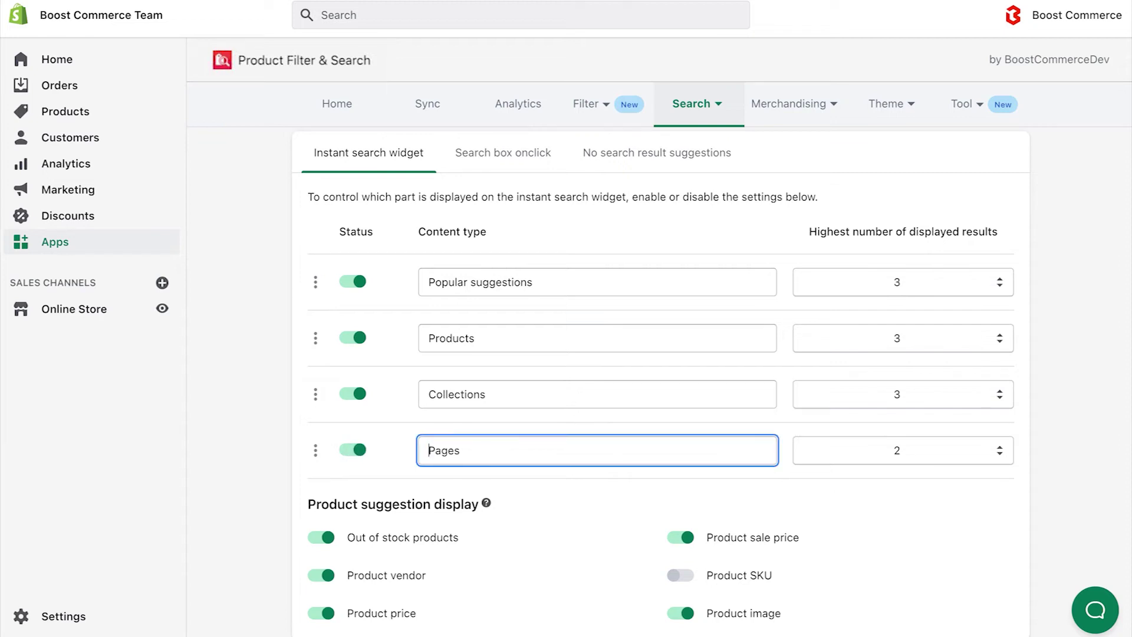
{"action": "left_click_drag", "start_coordinate": [313, 397], "coordinate": [309, 348]}
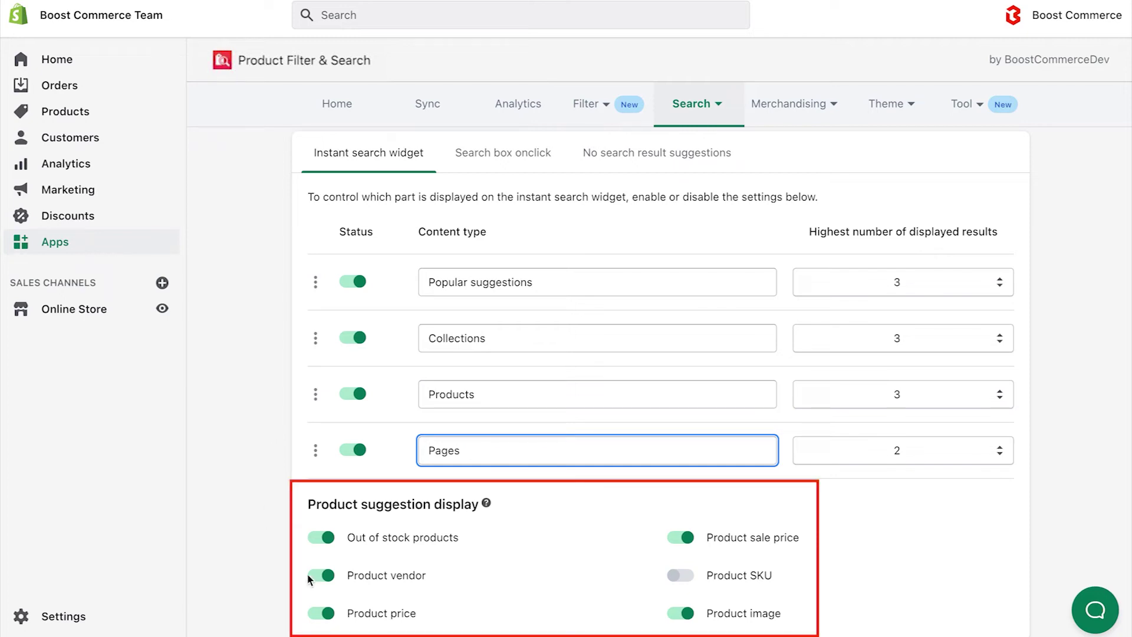
Hide product vendor and sale price in the suggestions and save the settings.
{"action": "left_click", "coordinate": [328, 575]}
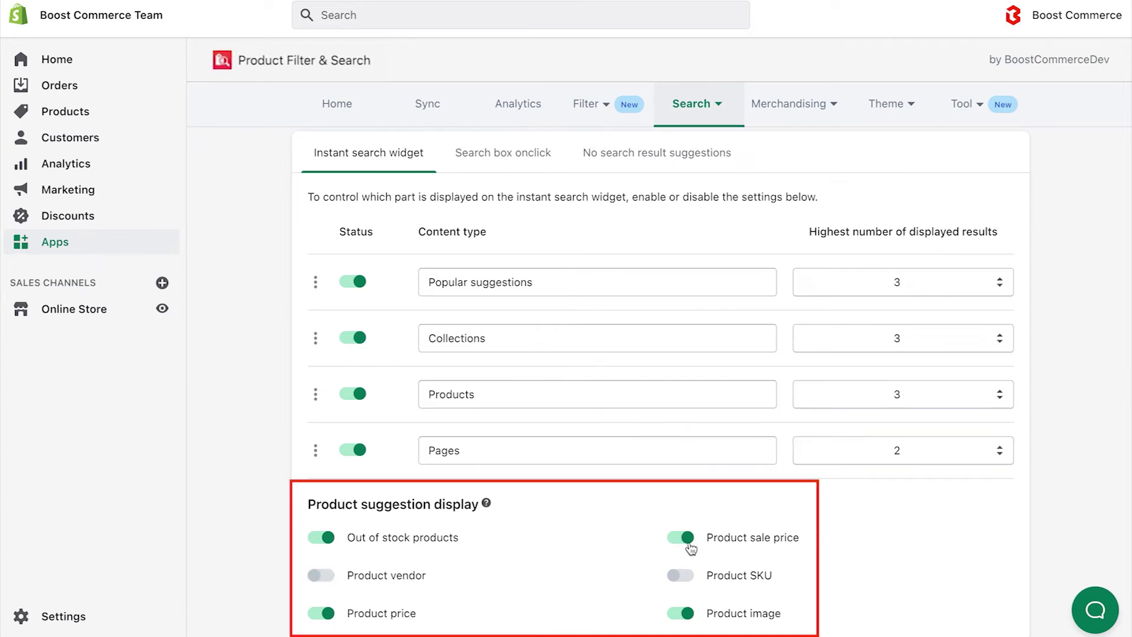
{"action": "left_click", "coordinate": [681, 538]}
{"action": "scroll", "coordinate": [1035, 551], "scroll_direction": "down", "scroll_amount": 2}
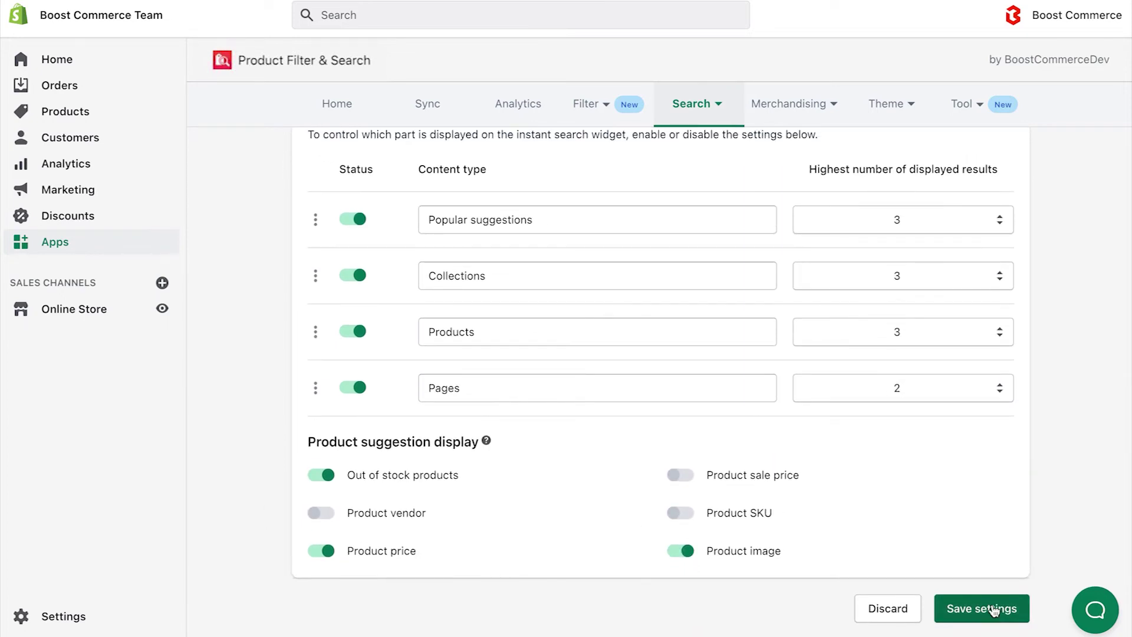
{"action": "left_click", "coordinate": [994, 608]}
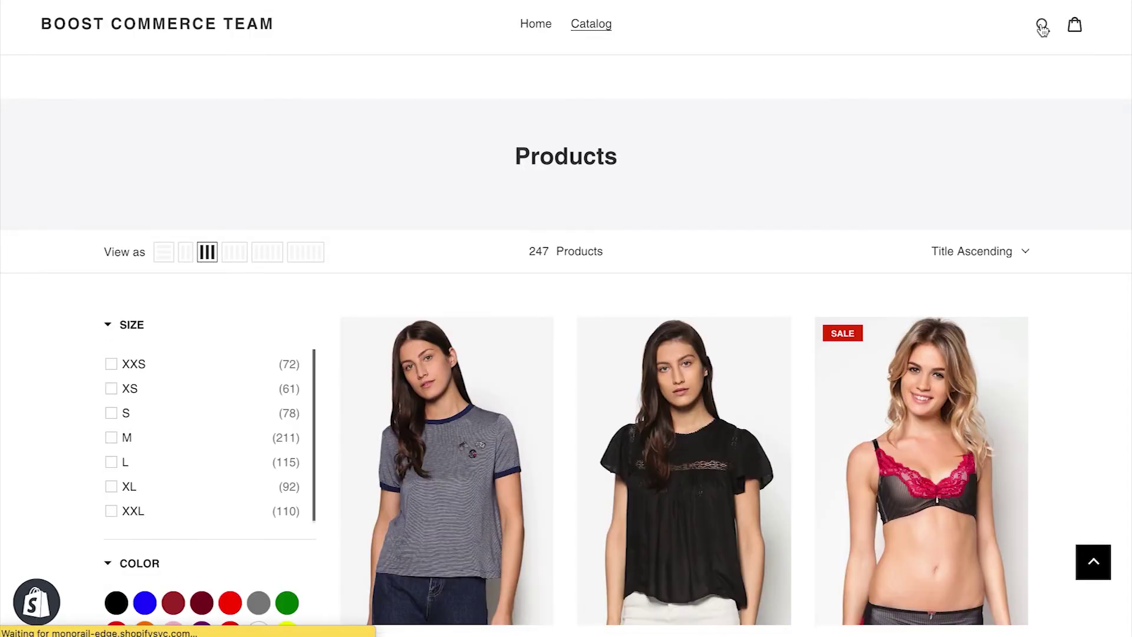
Search the storefront for 'sh' to see Collections, Pages and Products suggestions.
{"action": "left_click", "coordinate": [1042, 27]}
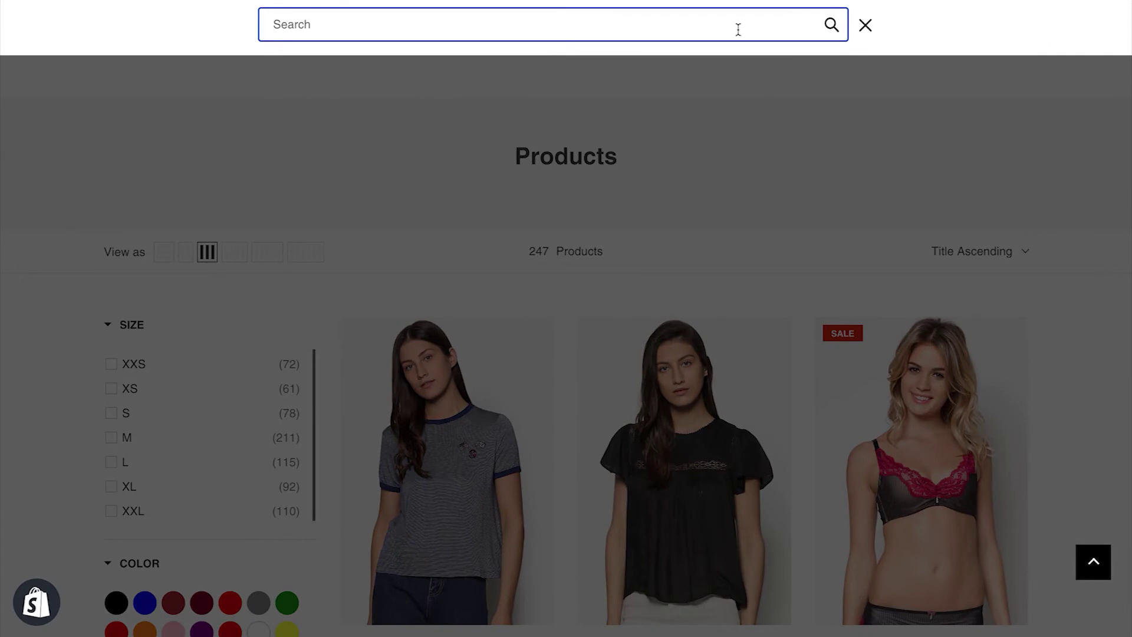
{"action": "type", "text": "sh"}
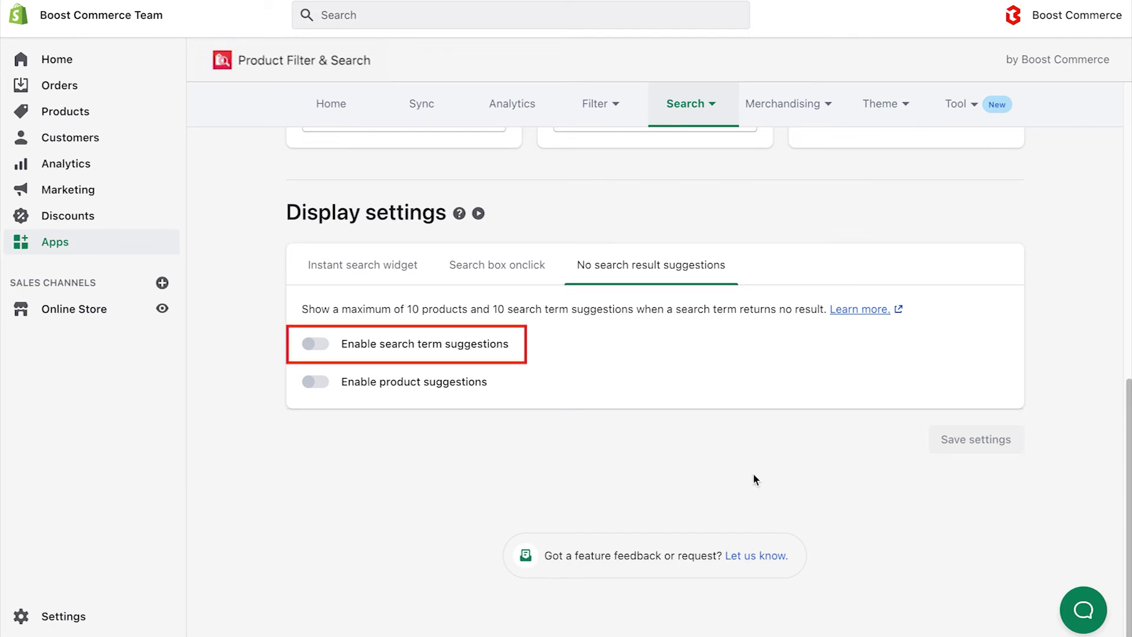
Turn on both no-result suggestion options and add 'bikini set' as a suggested search term.
{"action": "left_click", "coordinate": [316, 344]}
{"action": "scroll", "coordinate": [328, 559], "scroll_direction": "down", "scroll_amount": 1}
{"action": "left_click", "coordinate": [327, 556]}
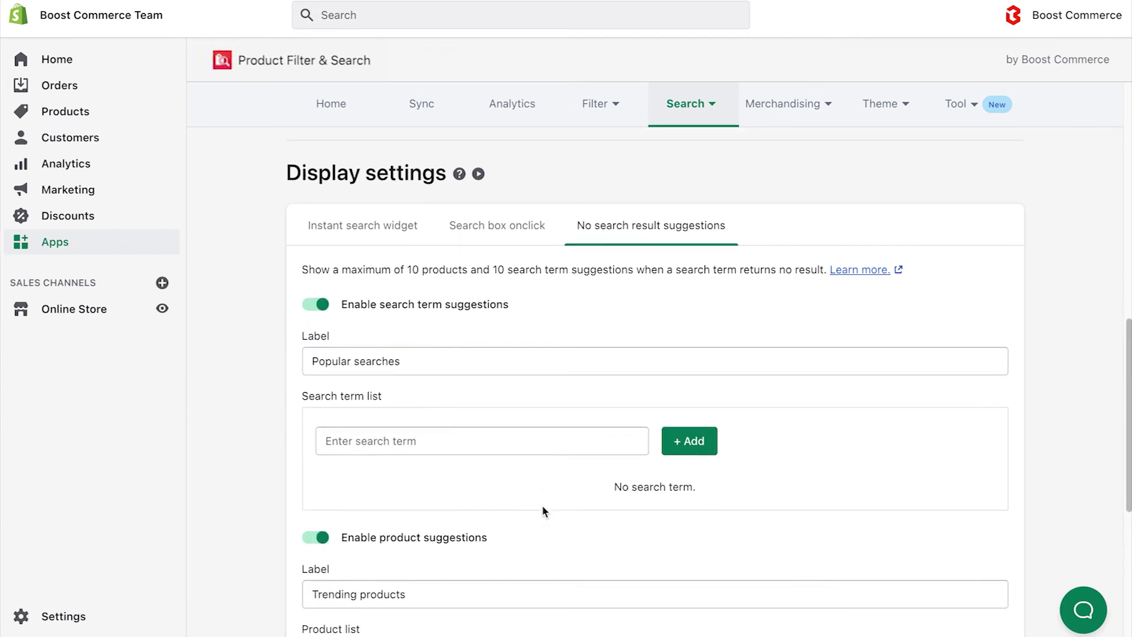
{"action": "scroll", "coordinate": [543, 511], "scroll_direction": "down", "scroll_amount": 2}
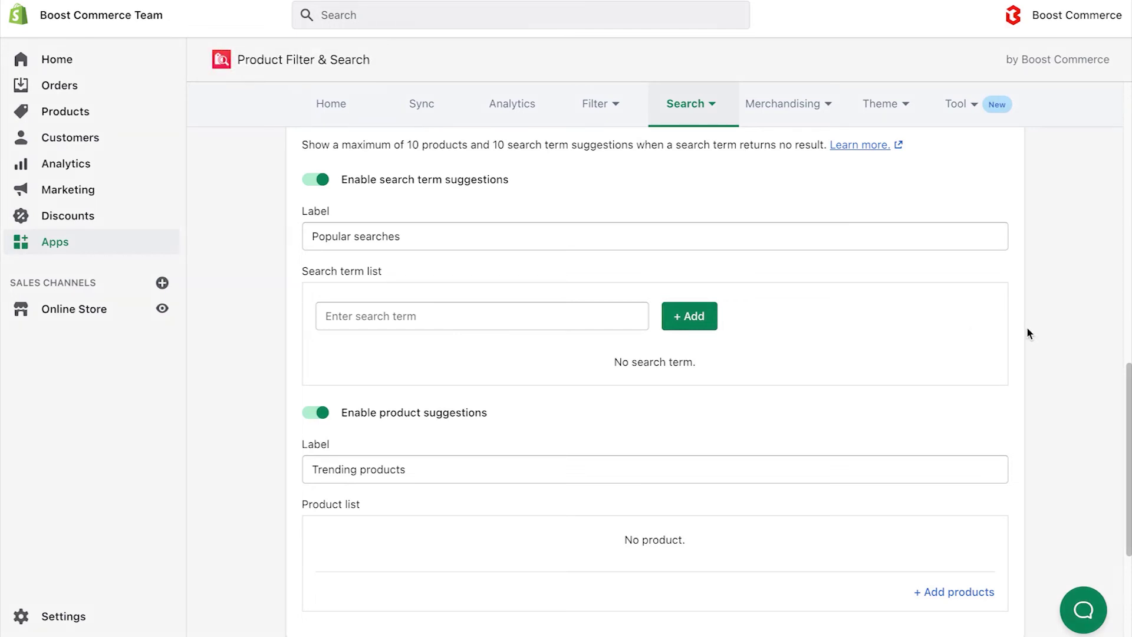
{"action": "left_click", "coordinate": [447, 319]}
{"action": "type", "text": "bi"}
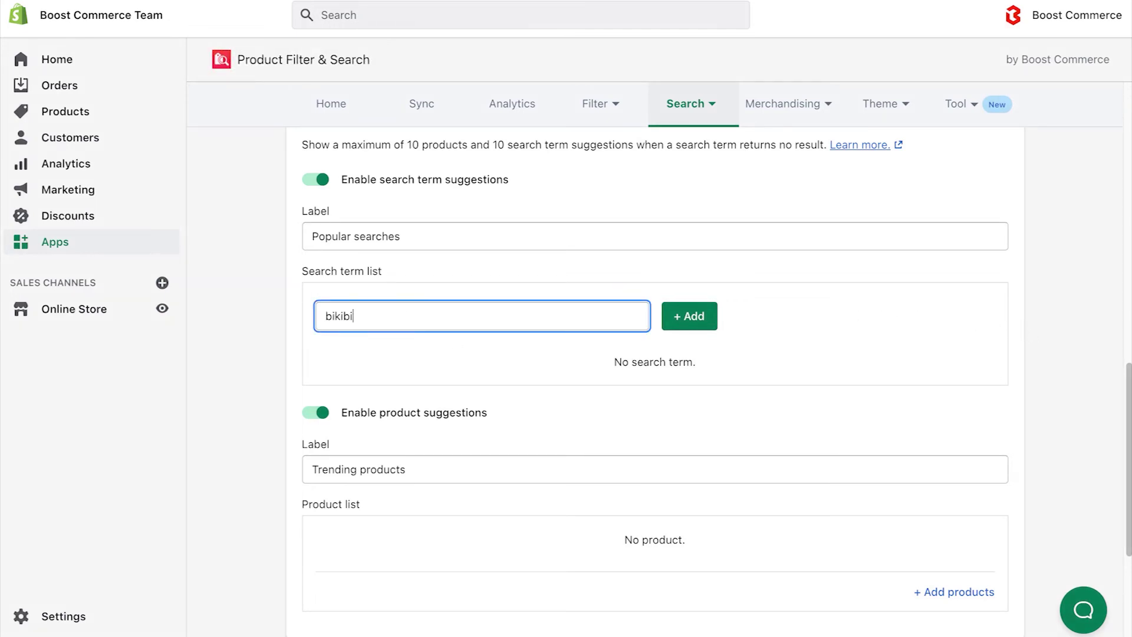
{"action": "type", "text": "kini set"}
{"action": "left_click", "coordinate": [689, 316]}
Add the Red Hawaii Bikini Set product to the no-result suggestions and save.
{"action": "scroll", "coordinate": [718, 352], "scroll_direction": "down", "scroll_amount": 2}
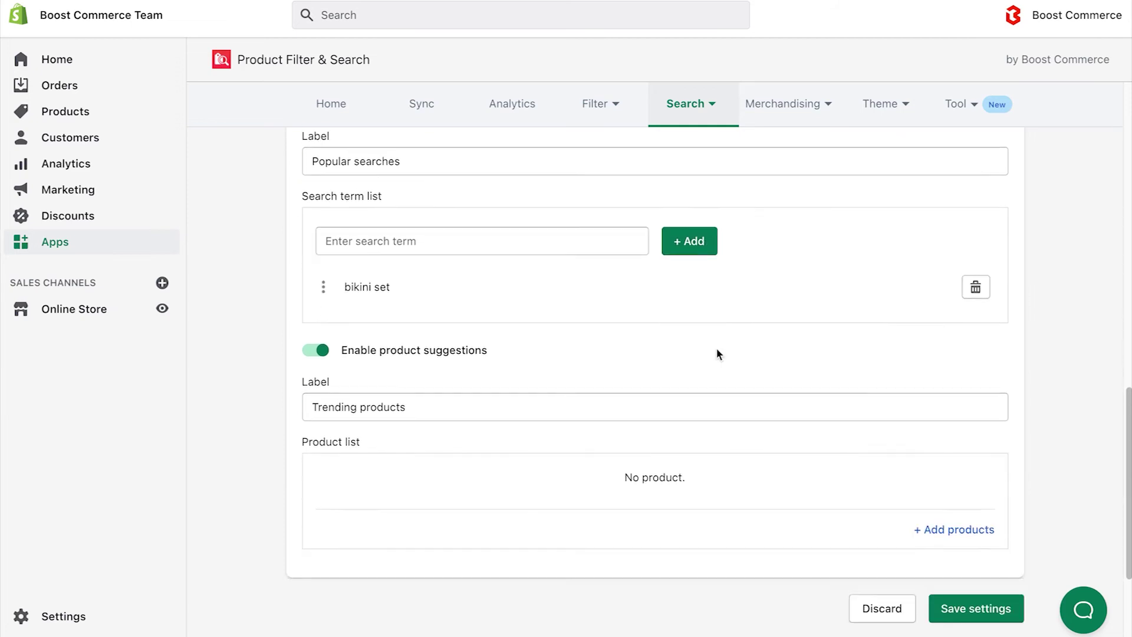
{"action": "left_click", "coordinate": [930, 498]}
{"action": "left_click", "coordinate": [622, 194]}
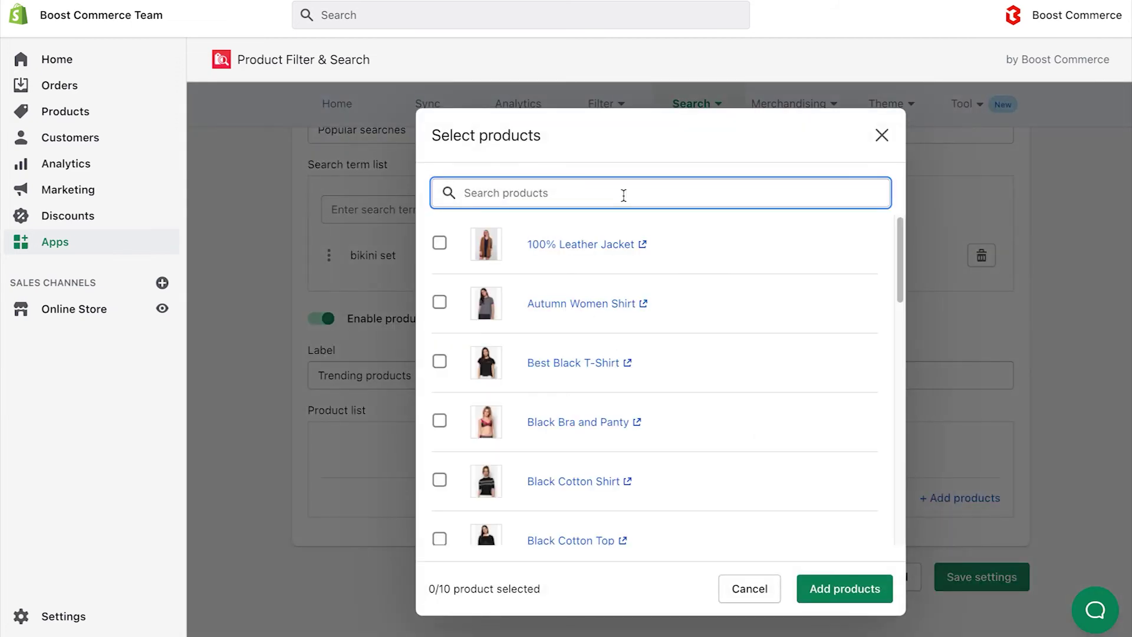
{"action": "type", "text": "red hawaii"}
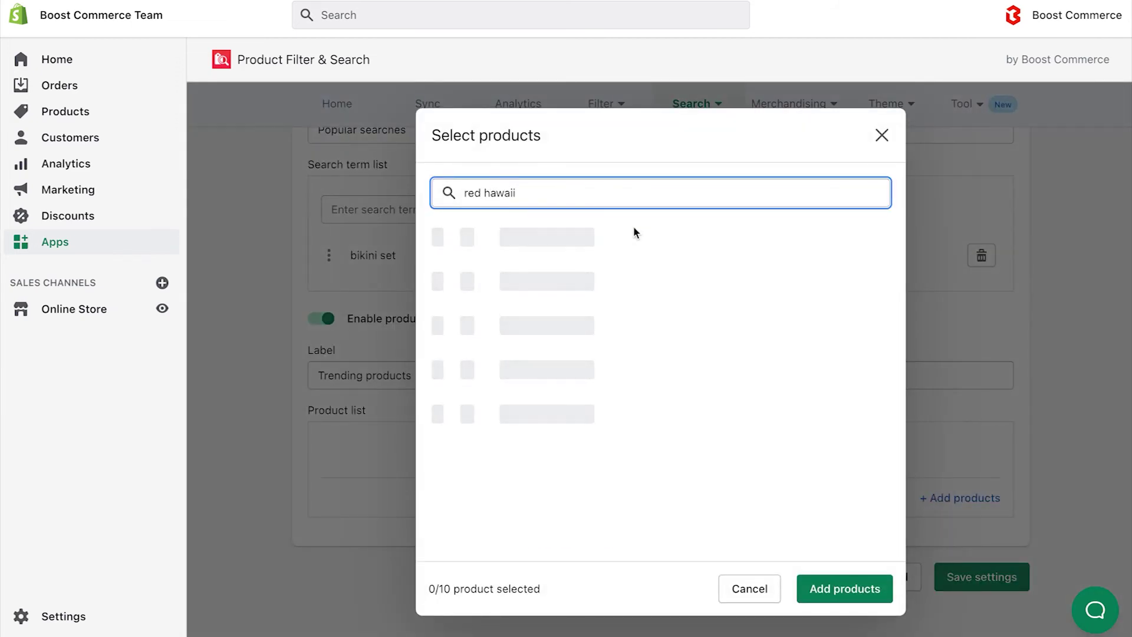
{"action": "left_click", "coordinate": [438, 244]}
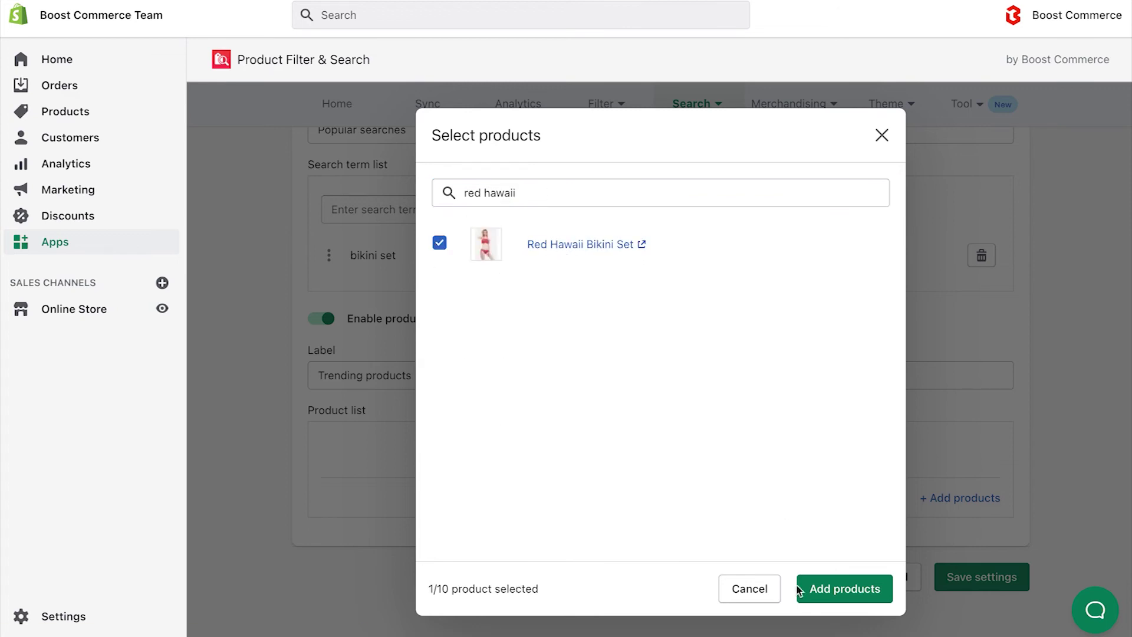
{"action": "left_click", "coordinate": [821, 595]}
{"action": "left_click", "coordinate": [992, 589]}
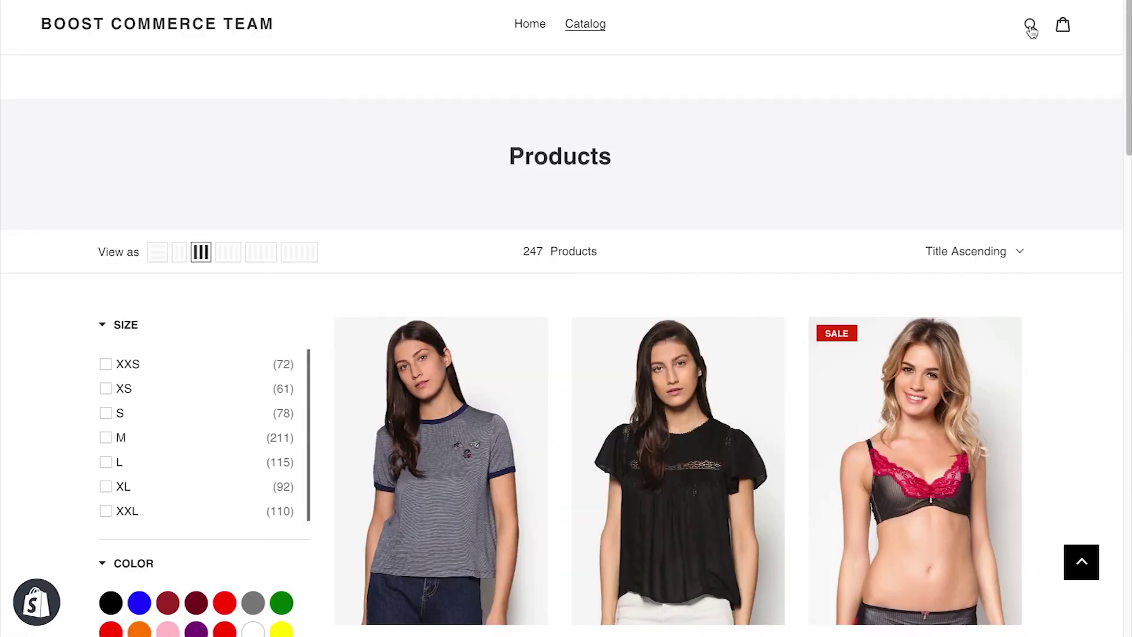
Search the storefront for 'sun' to view the no-result suggestions.
{"action": "left_click", "coordinate": [1031, 27]}
{"action": "left_click", "coordinate": [655, 27]}
{"action": "type", "text": "sun"}
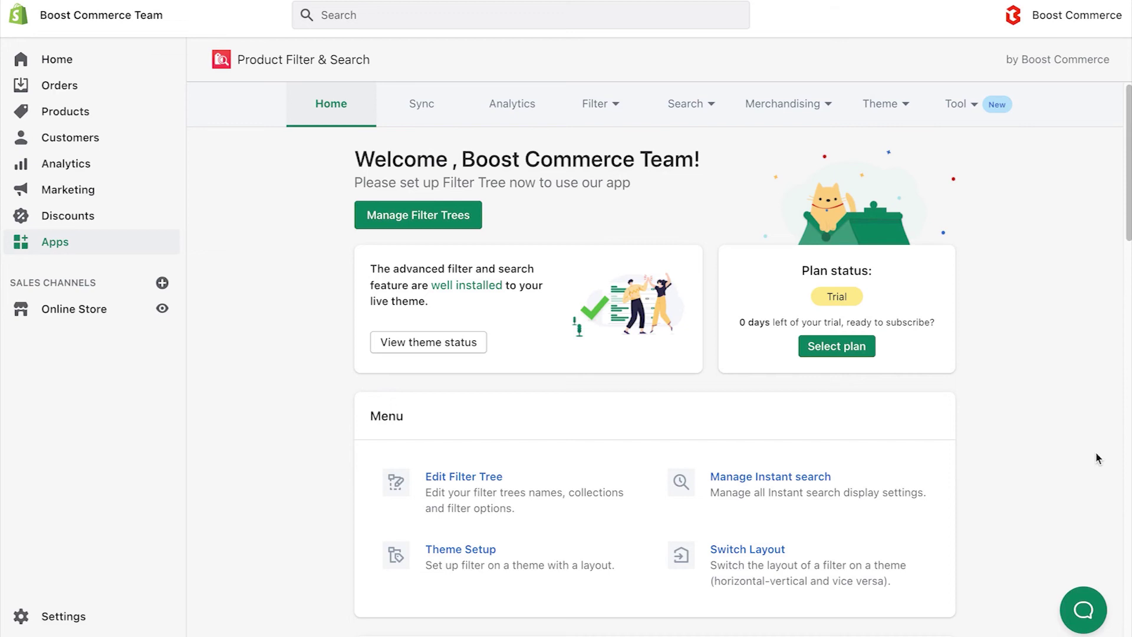
Go to the app's Theme > Theme setup page.
{"action": "left_click", "coordinate": [888, 106]}
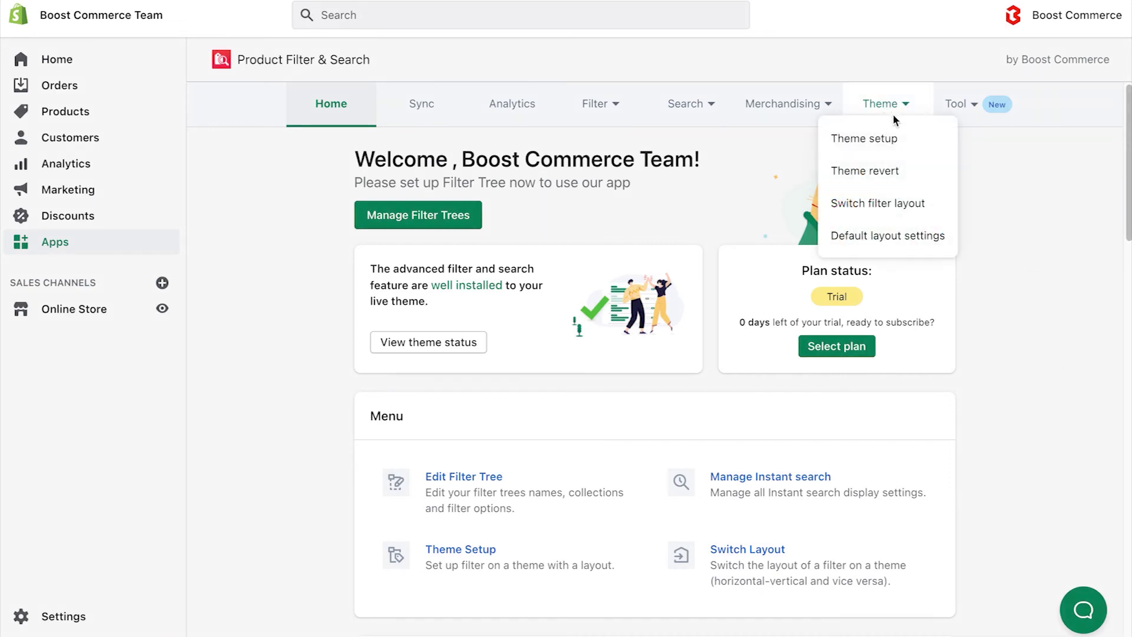
{"action": "left_click", "coordinate": [897, 138]}
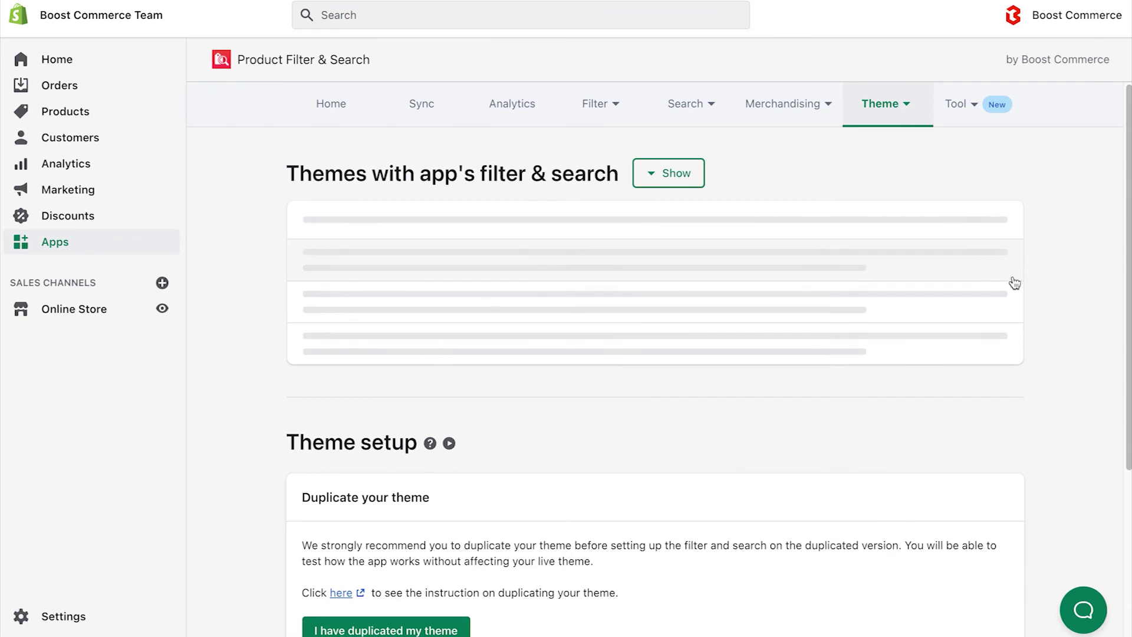
{"action": "scroll", "coordinate": [1029, 292], "scroll_direction": "down", "scroll_amount": 5}
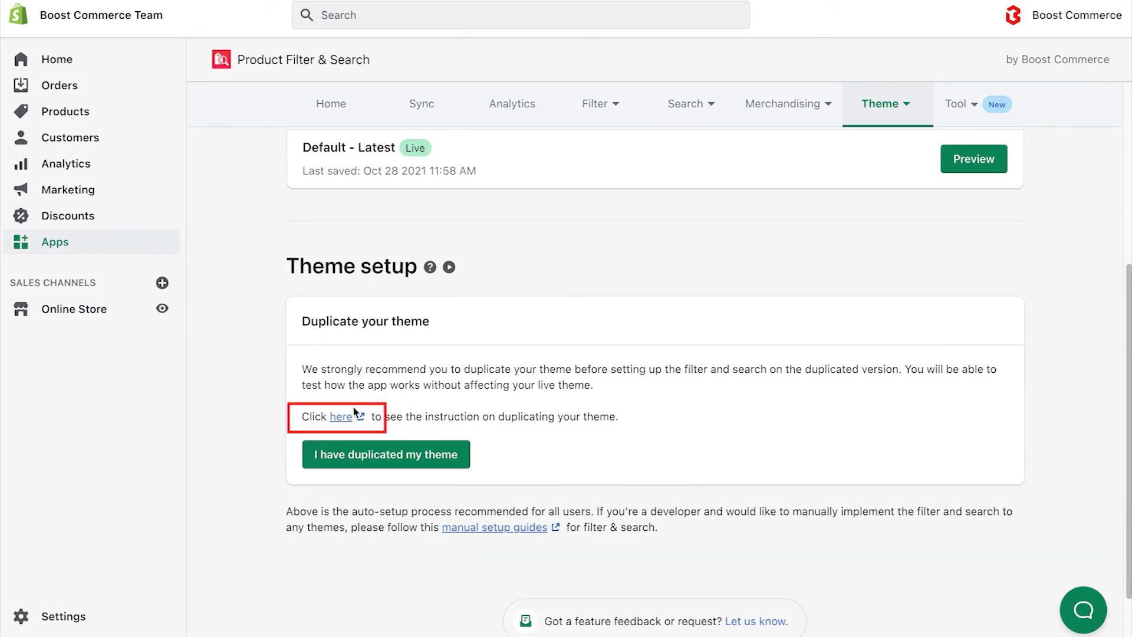
Open Shopify's 'Duplicating themes' help article from the setup instructions.
{"action": "left_click", "coordinate": [343, 417]}
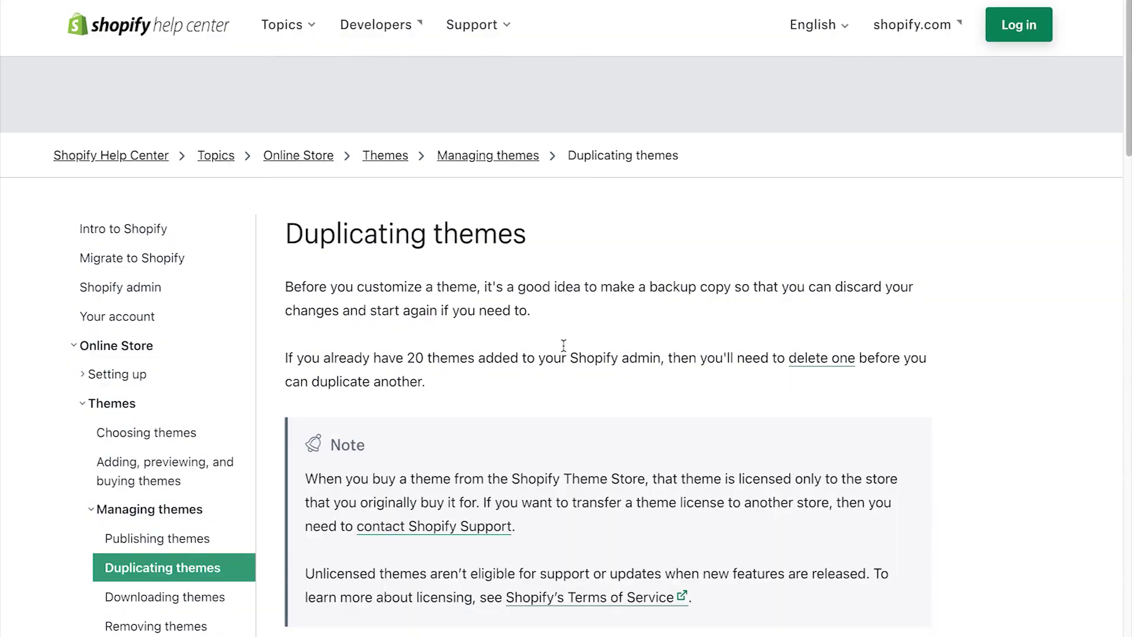
{"action": "scroll", "coordinate": [564, 347], "scroll_direction": "down", "scroll_amount": 3}
{"action": "scroll", "coordinate": [564, 347], "scroll_direction": "down", "scroll_amount": 1}
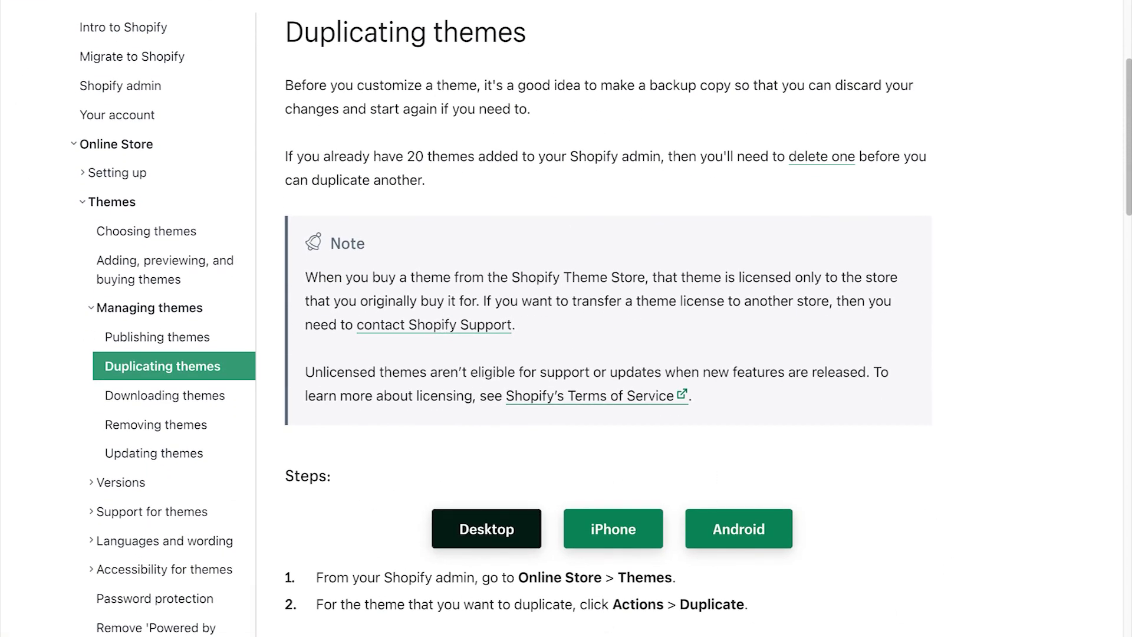
Confirm the theme is already duplicated, select Debut, and set the filter position to Left column.
{"action": "key", "text": "ctrl+w"}
{"action": "left_click", "coordinate": [397, 453]}
{"action": "scroll", "coordinate": [412, 449], "scroll_direction": "down", "scroll_amount": 2}
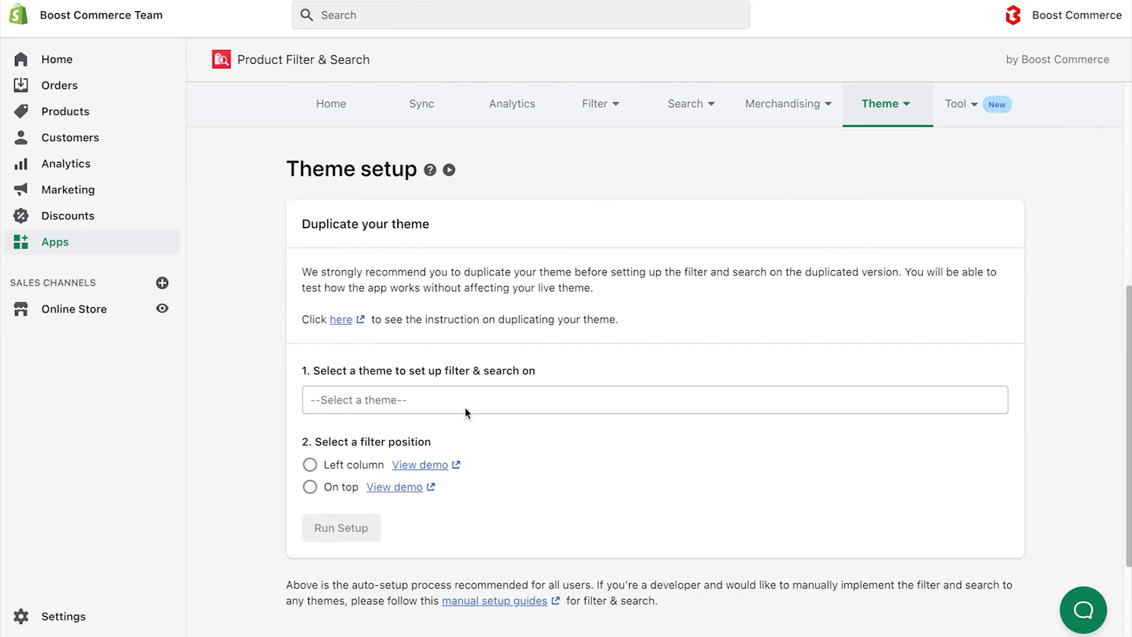
{"action": "left_click", "coordinate": [448, 404]}
{"action": "left_click", "coordinate": [423, 447]}
{"action": "scroll", "coordinate": [461, 419], "scroll_direction": "down", "scroll_amount": 1}
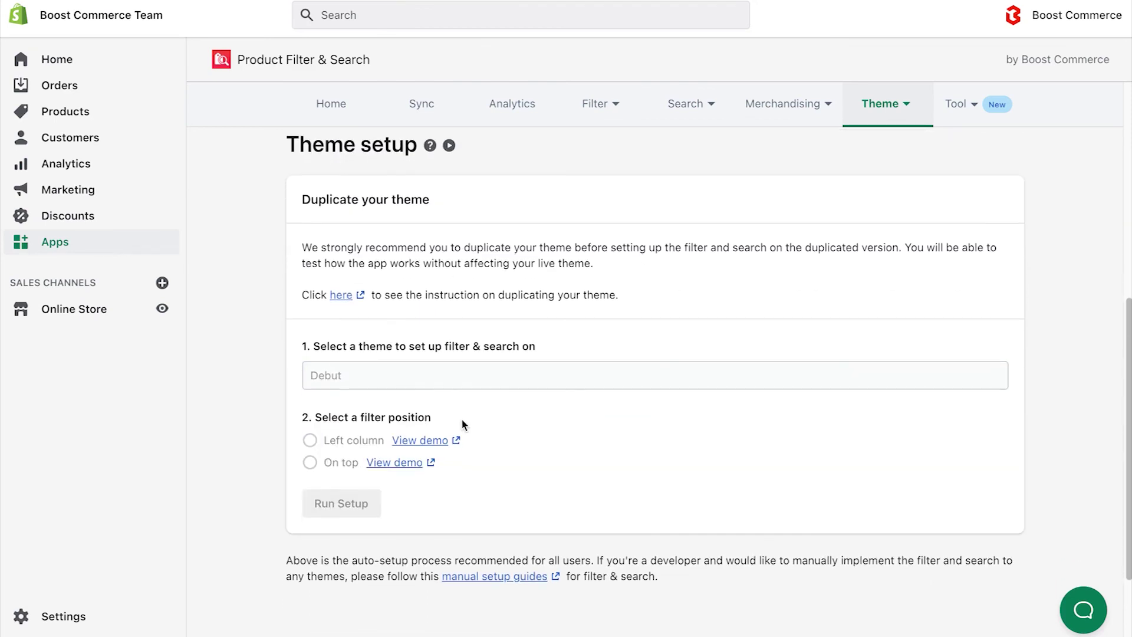
{"action": "left_click", "coordinate": [333, 445]}
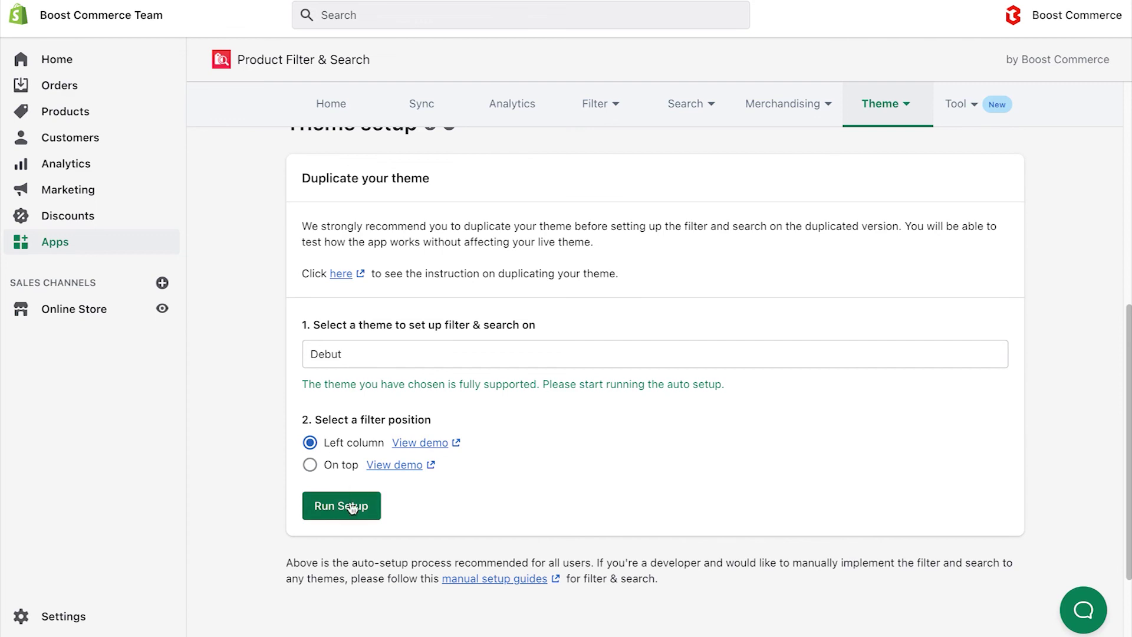